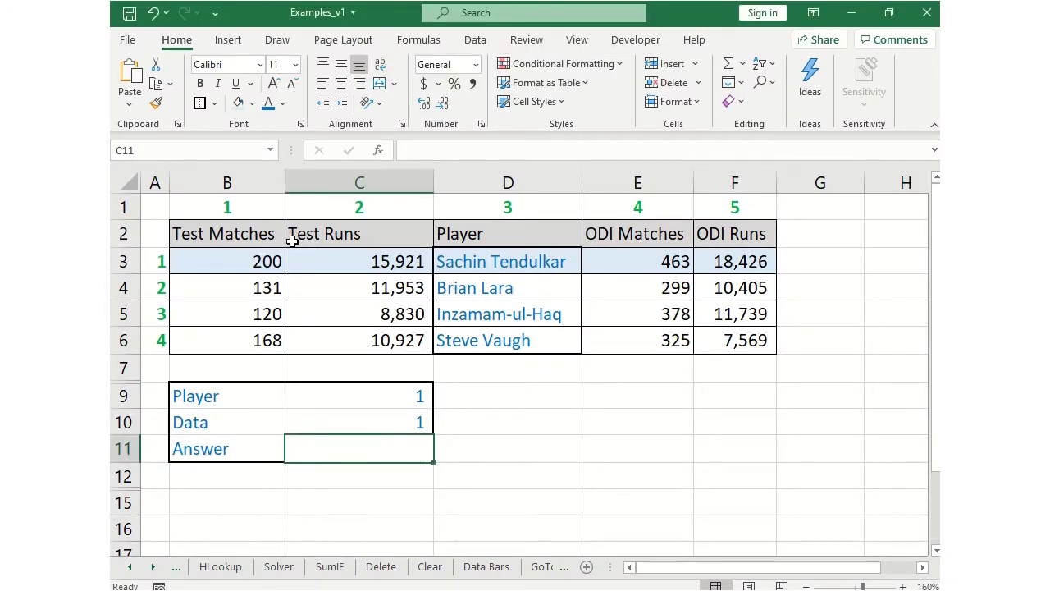
- Highlight the cricket stats table and the four player names to review its layout
left_click_drag(283, 238, 736, 340)
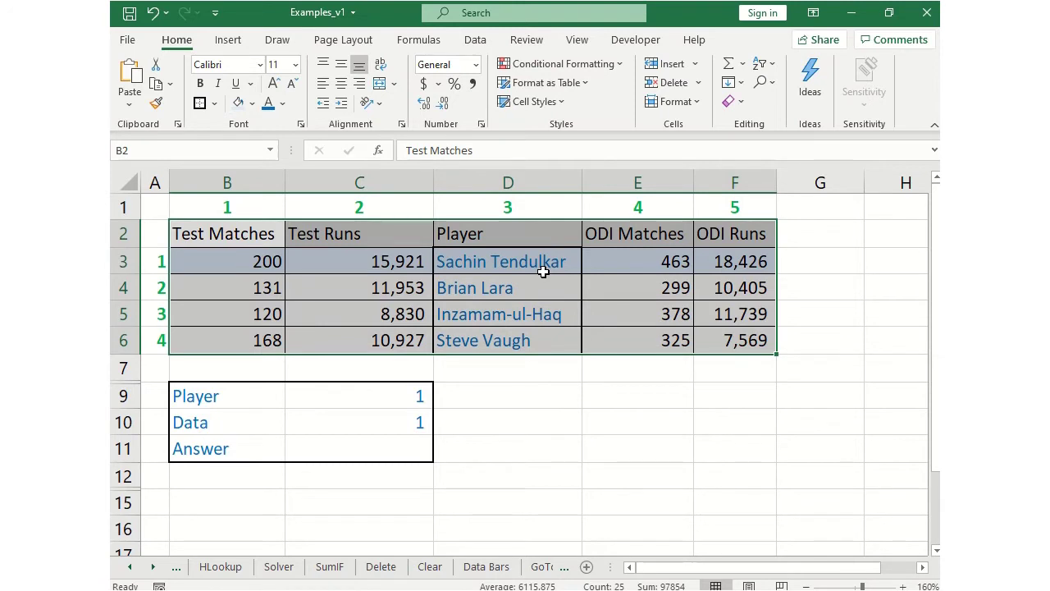
left_click(561, 255)
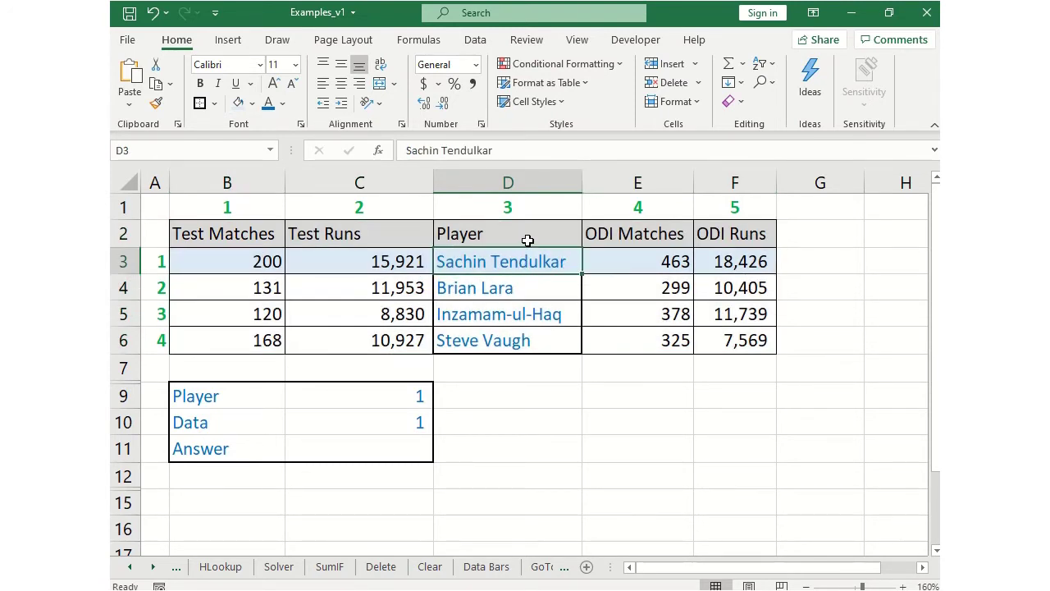
mouse_move(529, 237)
left_mouse_down()
mouse_move(560, 317)
mouse_move(729, 342)
left_mouse_up()
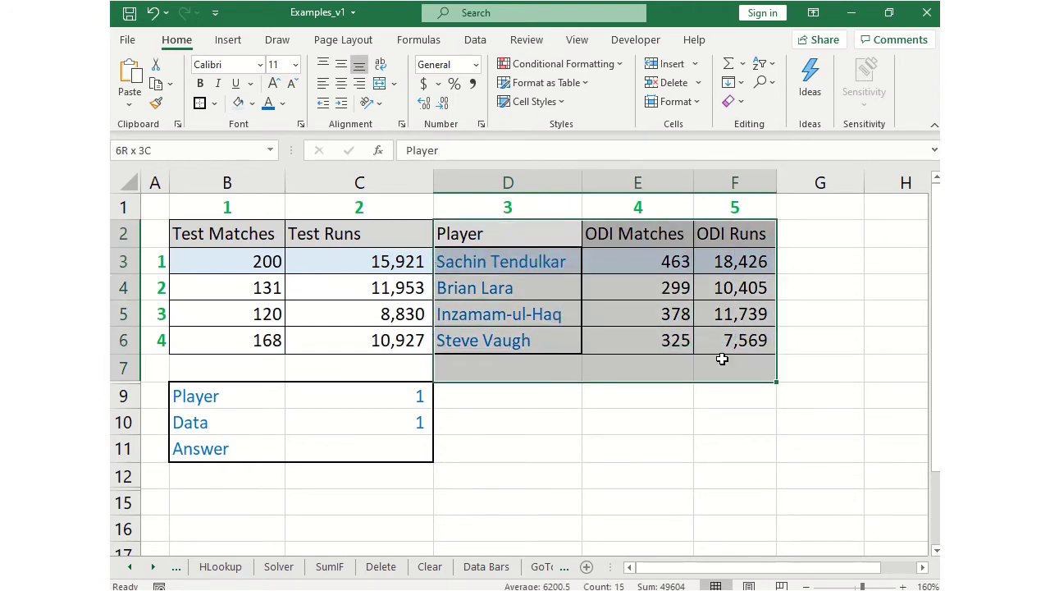
left_click(516, 260)
mouse_move(515, 259)
left_mouse_down()
mouse_move(522, 340)
mouse_move(624, 336)
left_mouse_up()
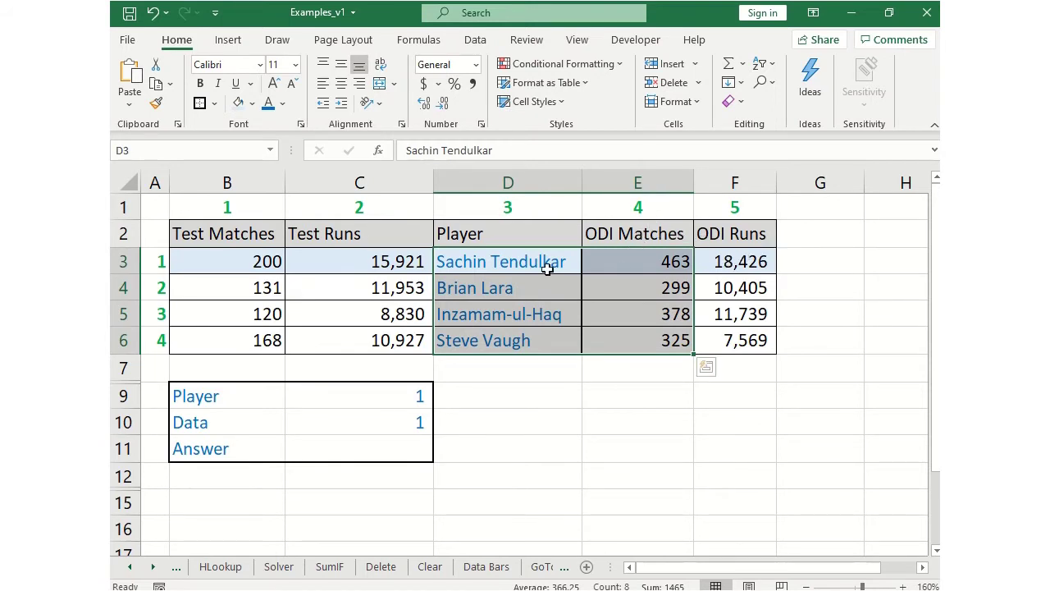
left_click(420, 261)
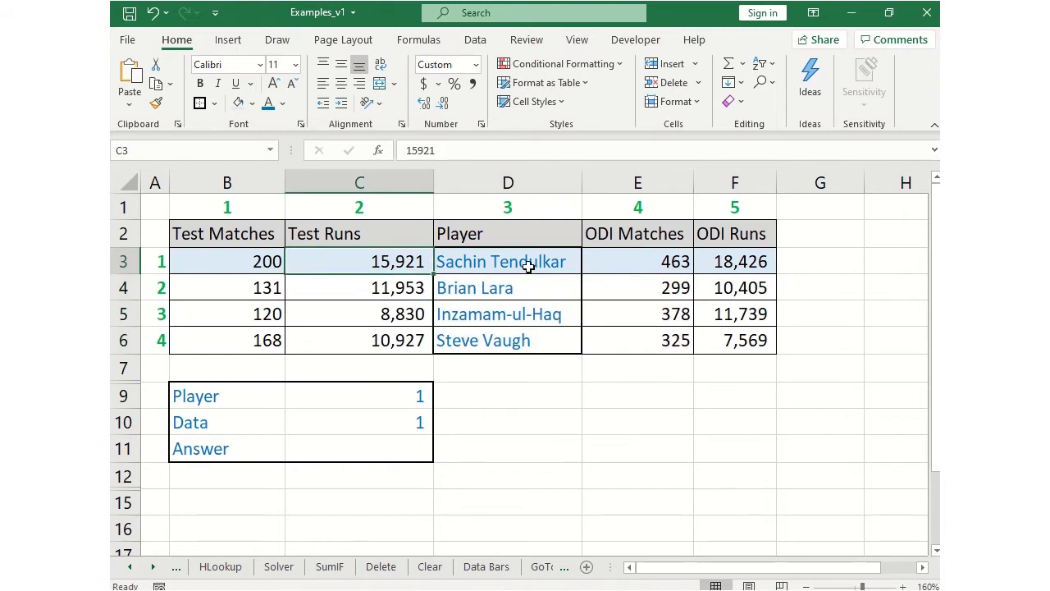
mouse_move(535, 263)
left_mouse_down()
mouse_move(556, 357)
mouse_move(555, 347)
left_mouse_up()
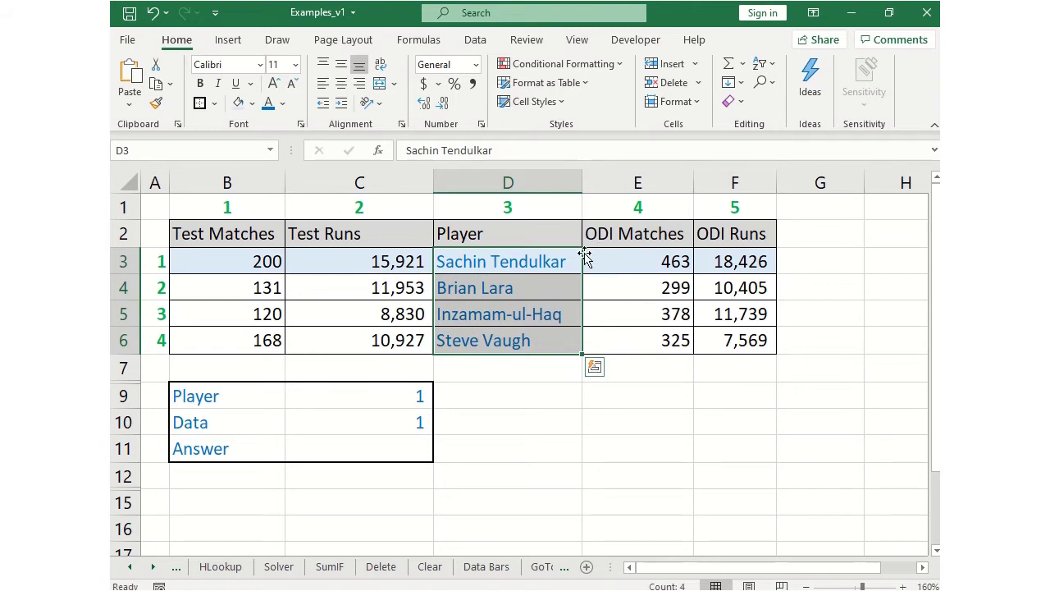
left_click(558, 263)
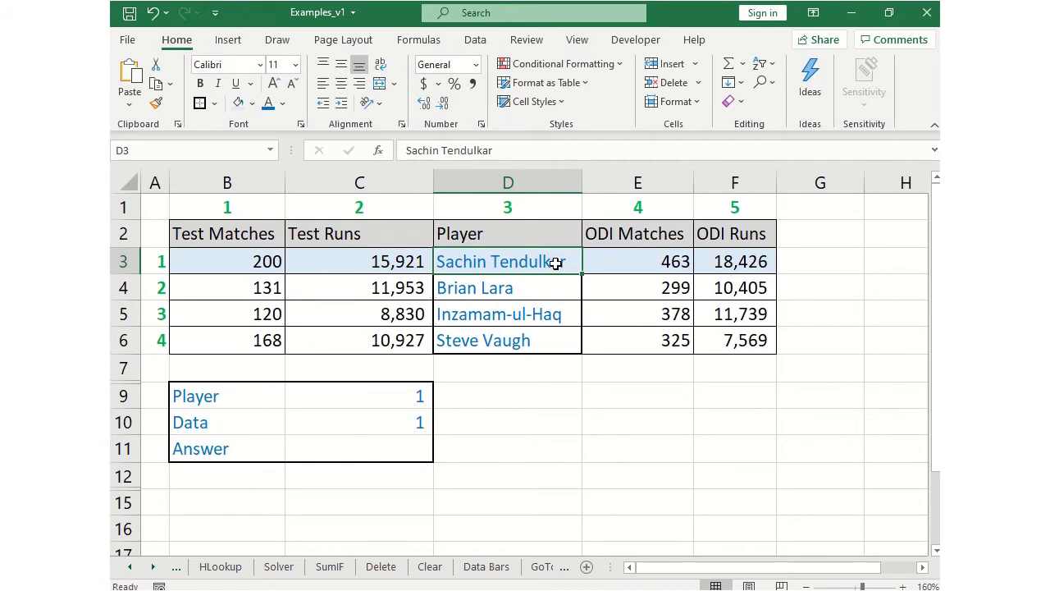
left_click_drag(556, 262, 747, 341)
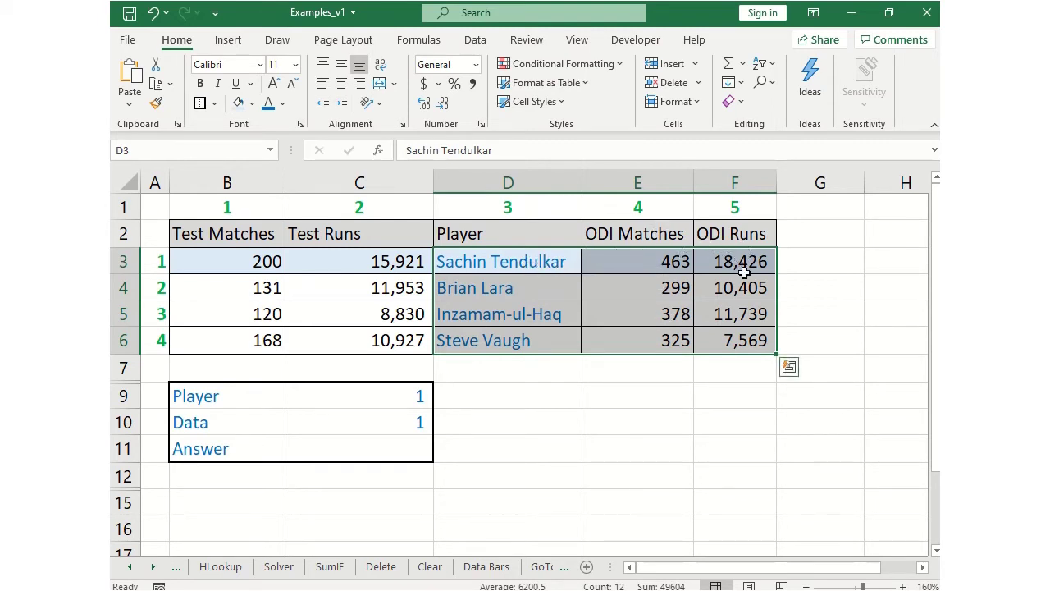
left_click(535, 262)
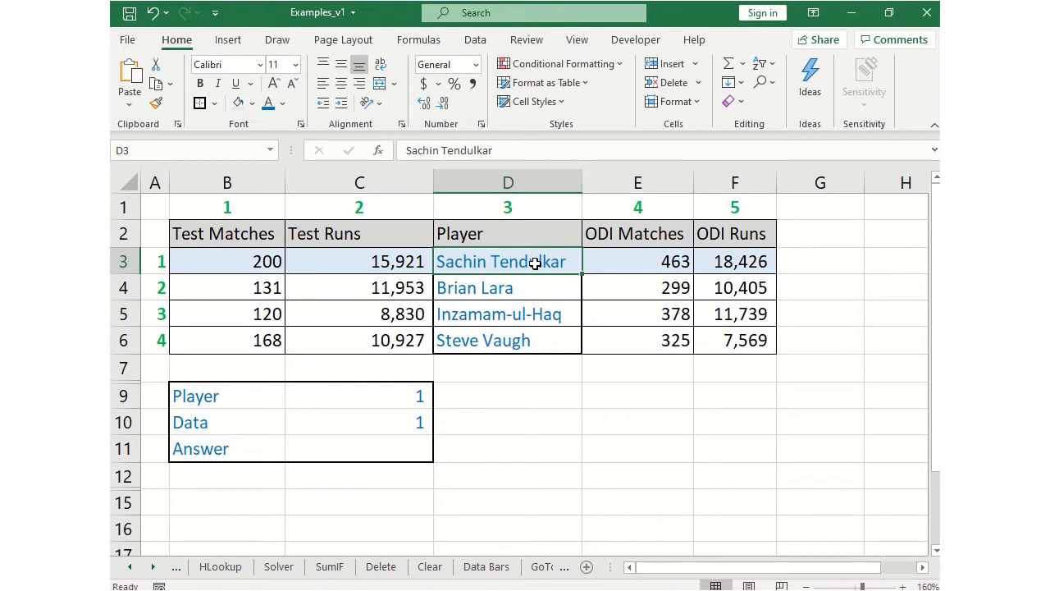
left_click_drag(535, 262, 541, 337)
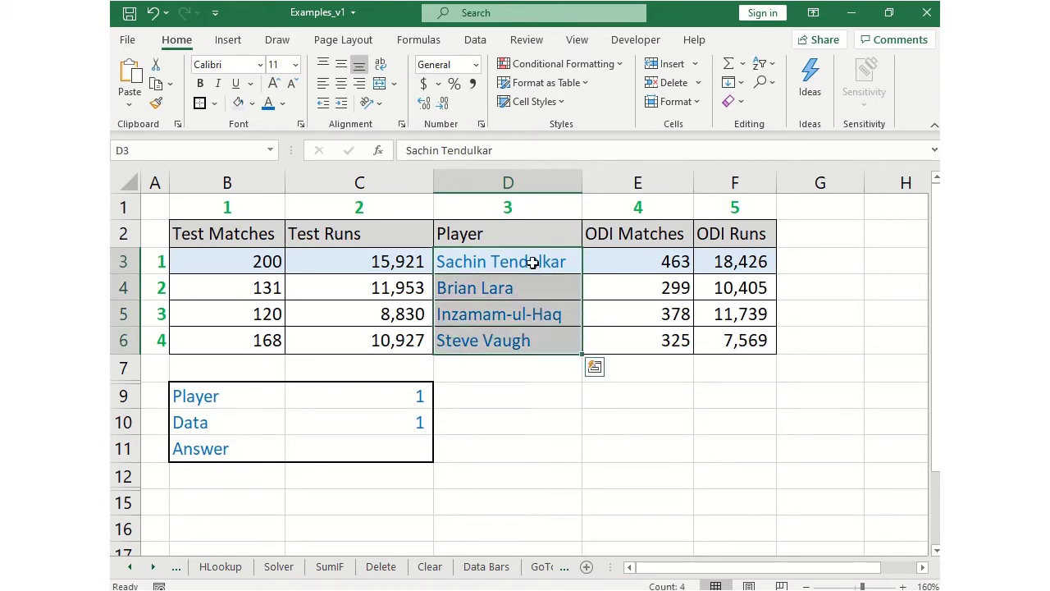
- Point out the first player's stats, including 200 Test Matches, and re-paste the player names in place
left_click(610, 272)
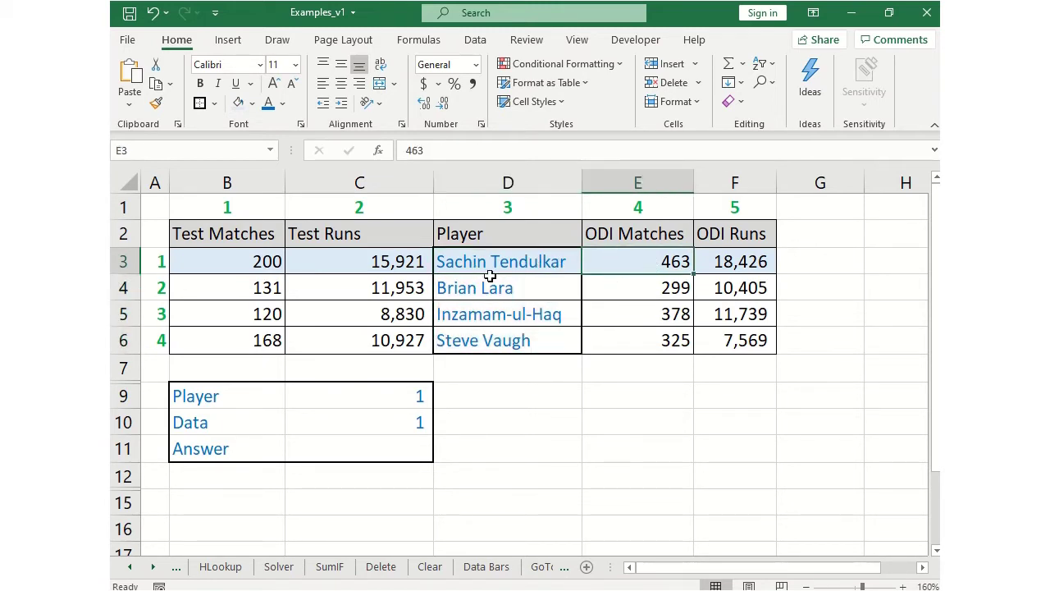
left_click(458, 273)
left_click(393, 264)
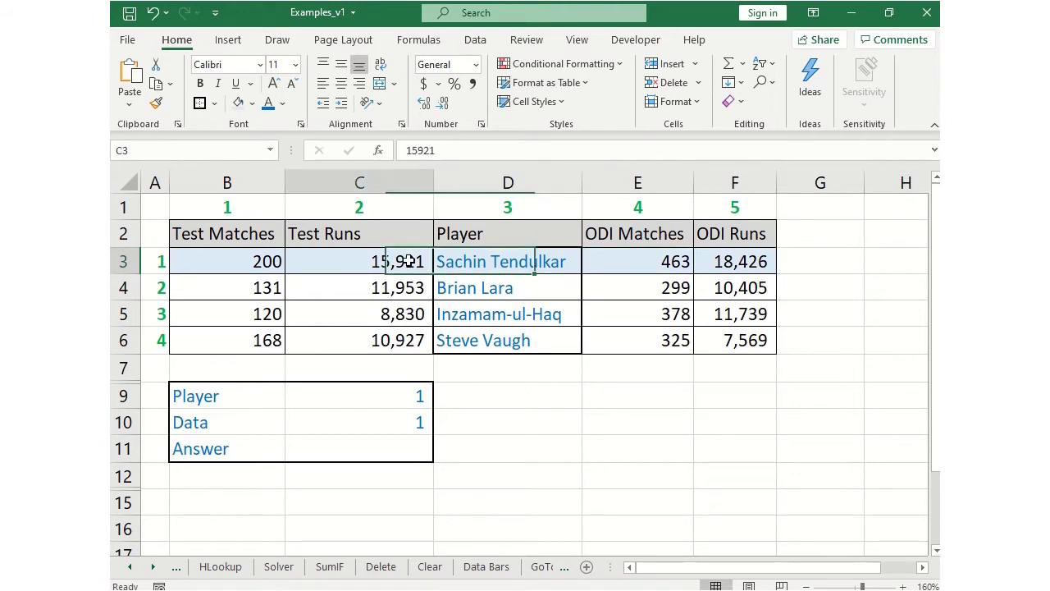
left_click(255, 273)
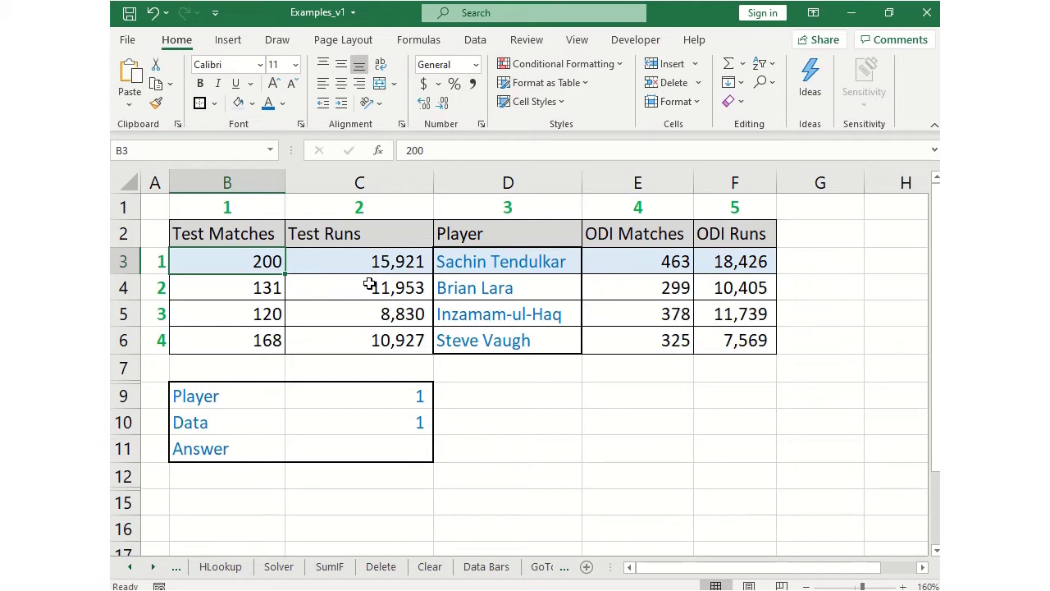
left_click_drag(468, 261, 480, 328)
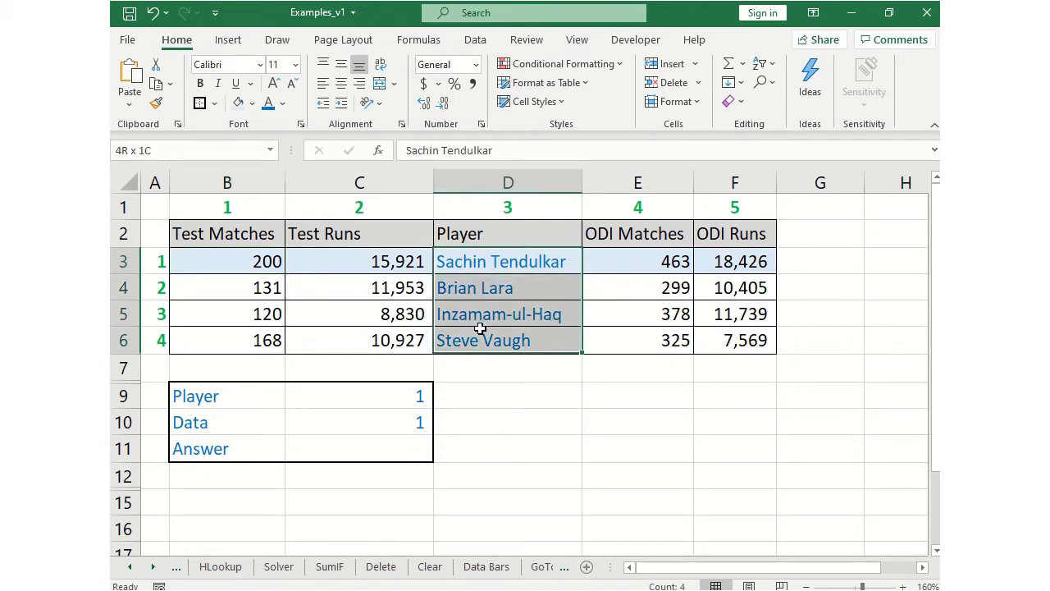
key("ctrl+c")
key("ctrl+v")
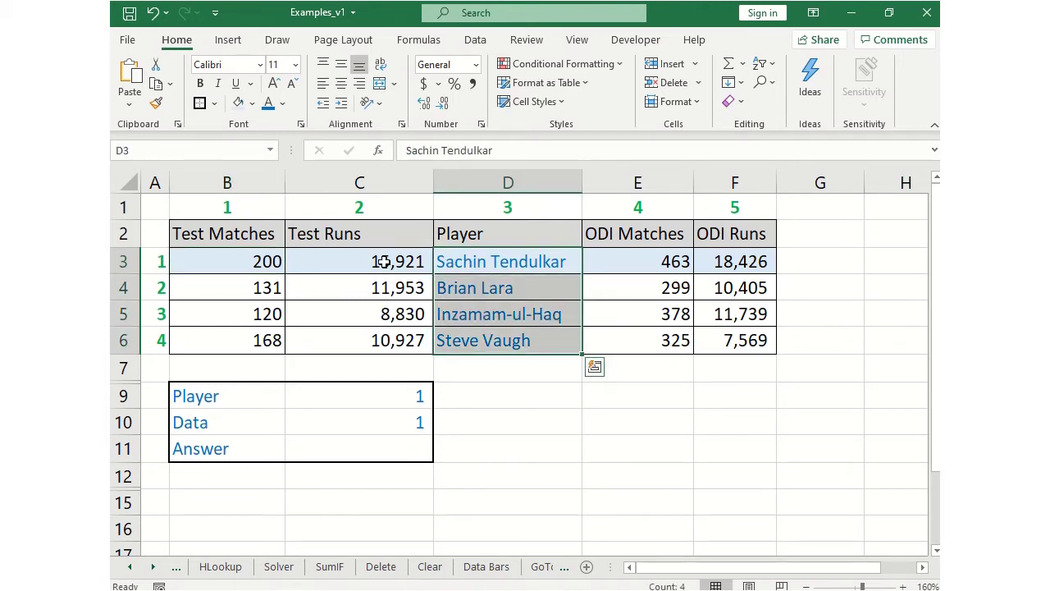
left_click_drag(503, 256, 503, 331)
left_click(159, 261)
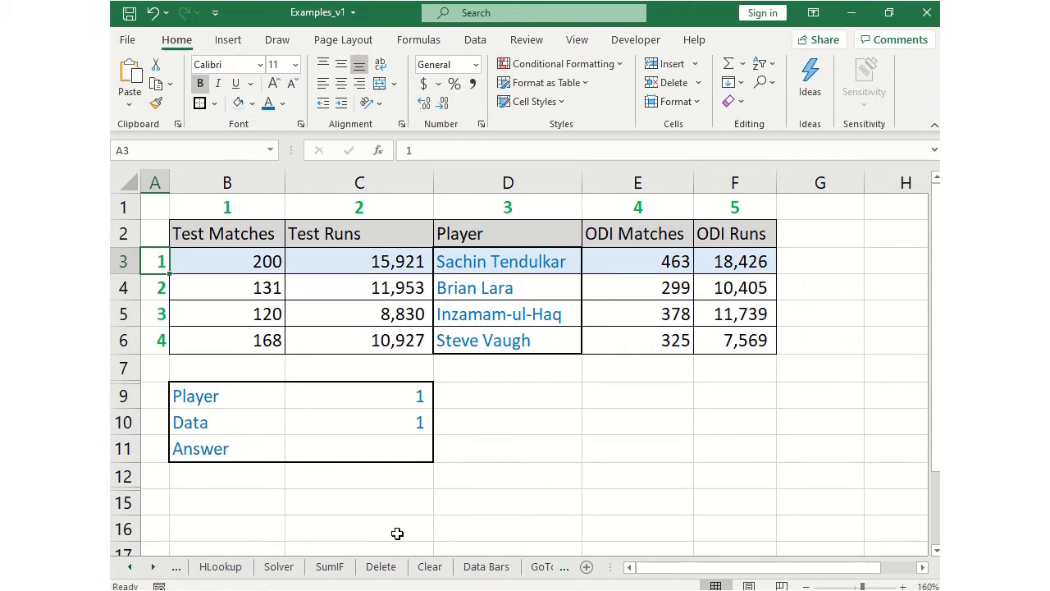
- Review how the Player and Data values in C9:C10 map to row 1 and the Test Matches column
left_click(376, 452)
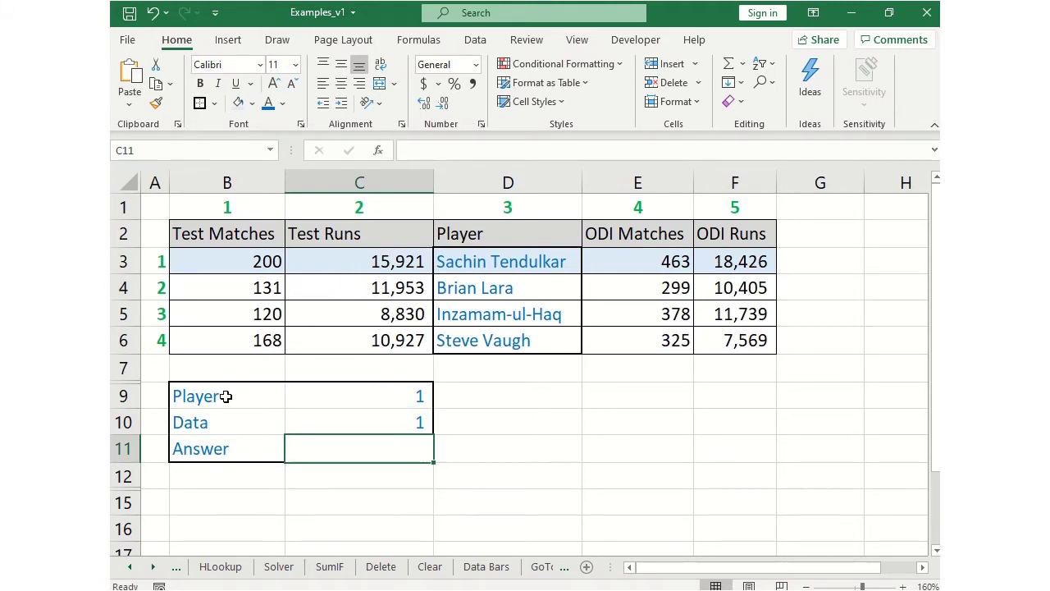
left_click_drag(228, 397, 272, 416)
left_click(406, 394)
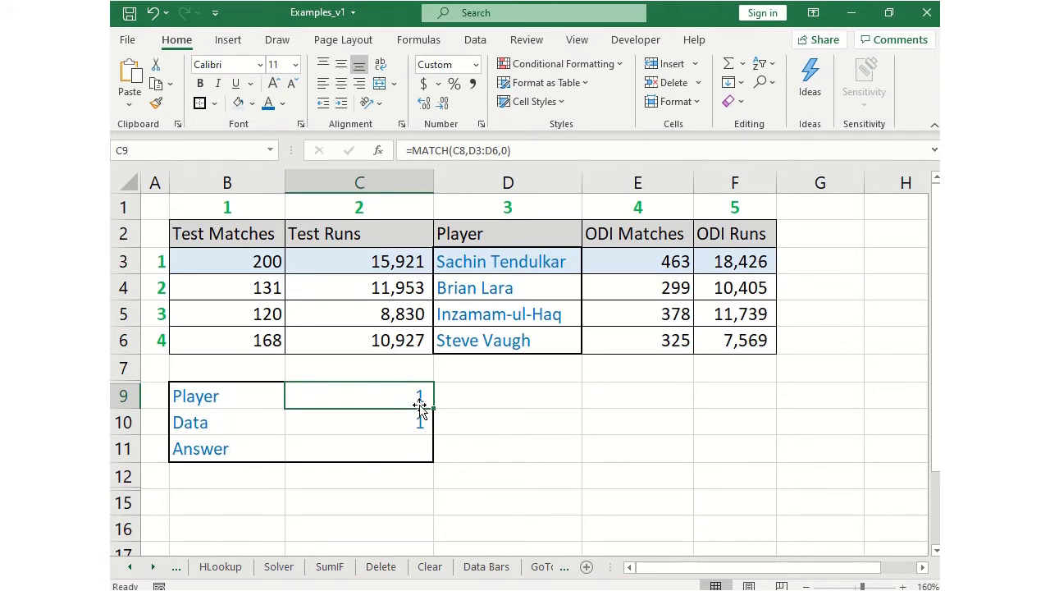
left_click_drag(156, 264, 487, 261)
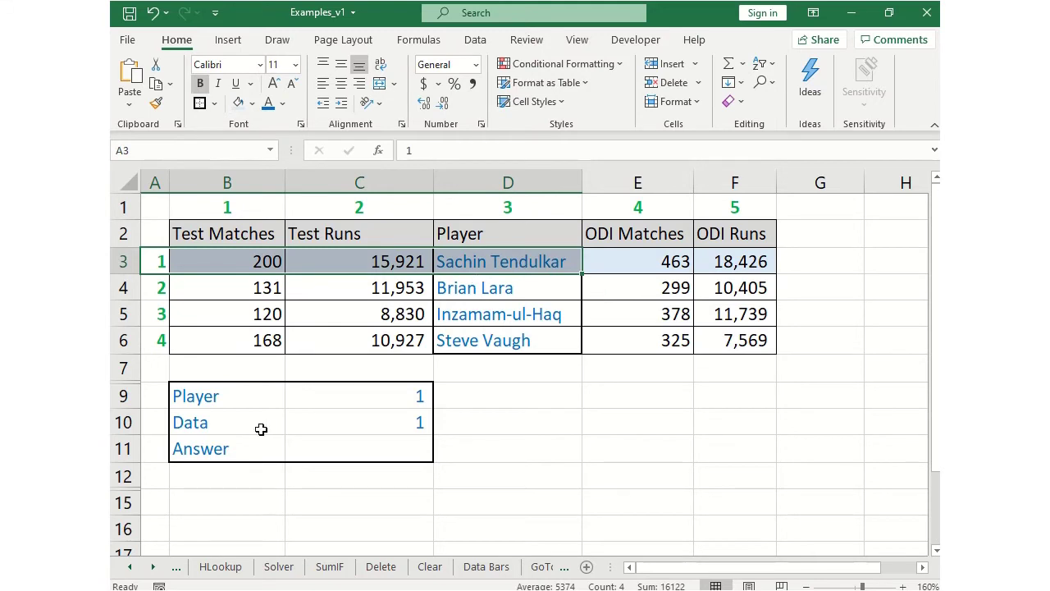
left_click(257, 423)
left_click(364, 422)
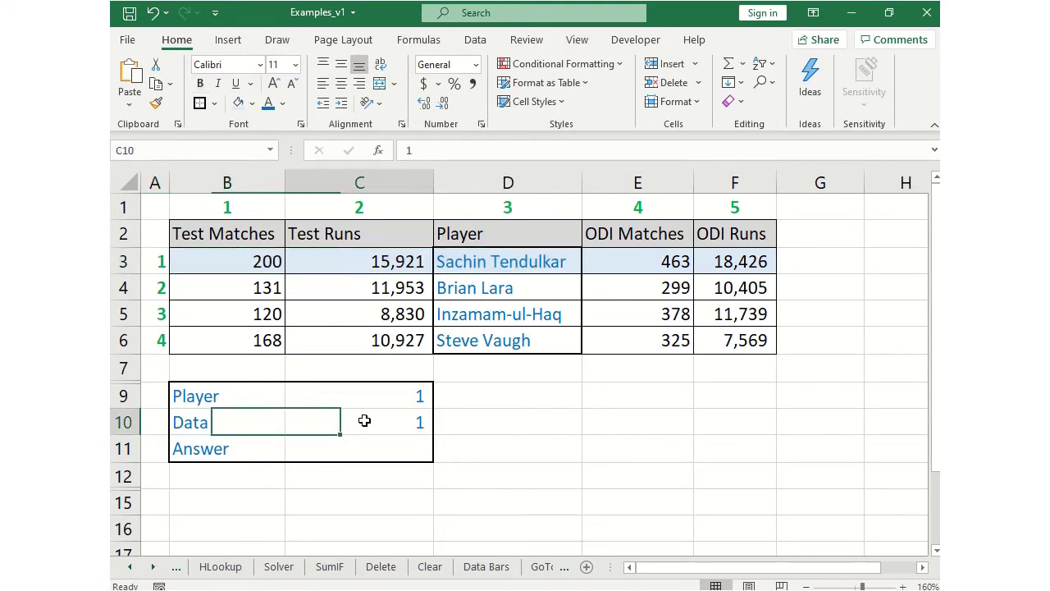
left_click(227, 204)
left_click_drag(227, 204, 246, 313)
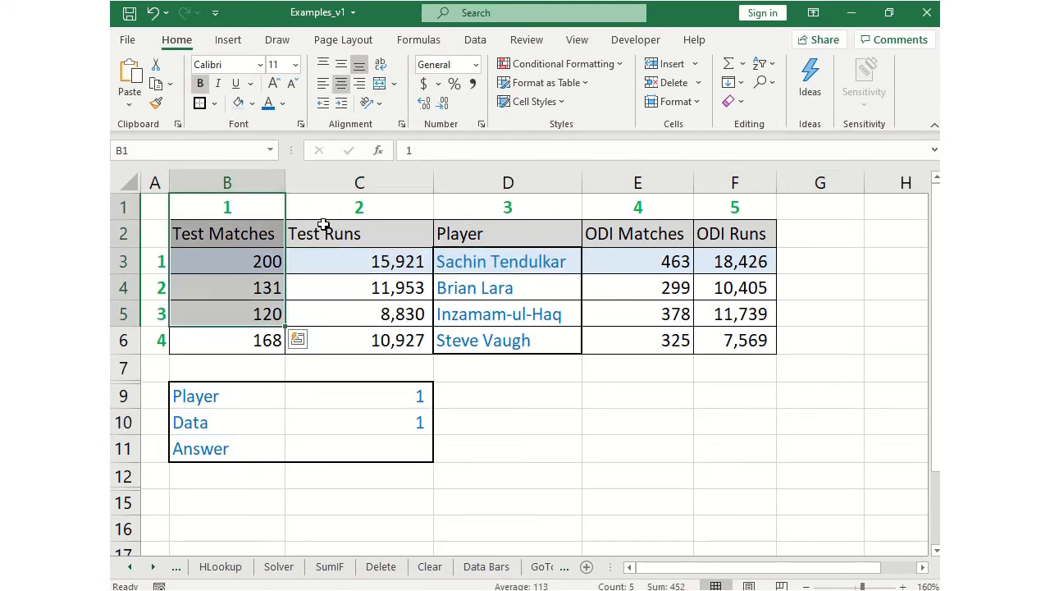
left_click_drag(232, 236, 246, 340)
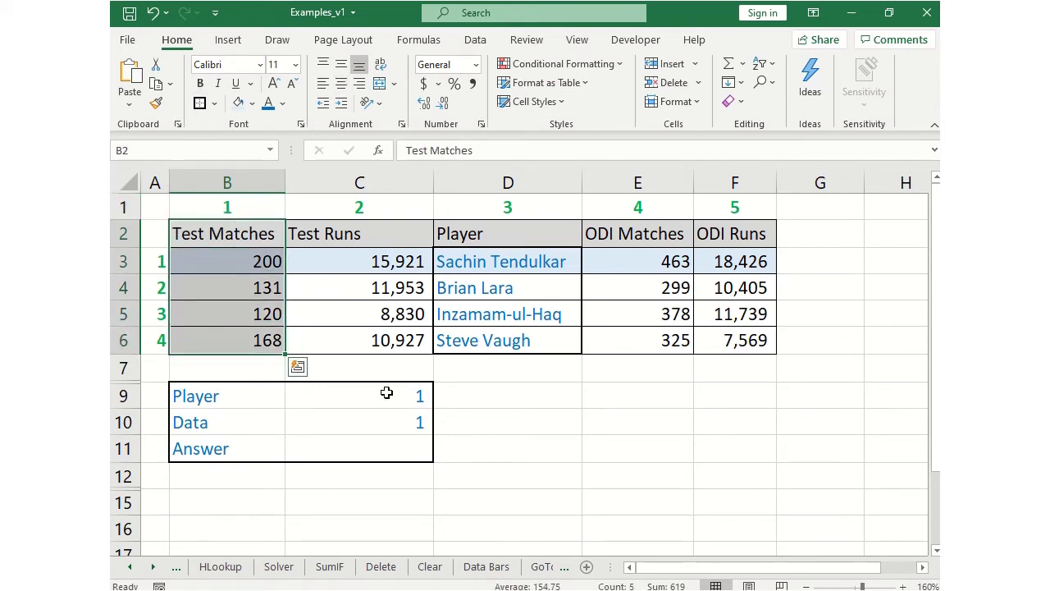
left_click(386, 393)
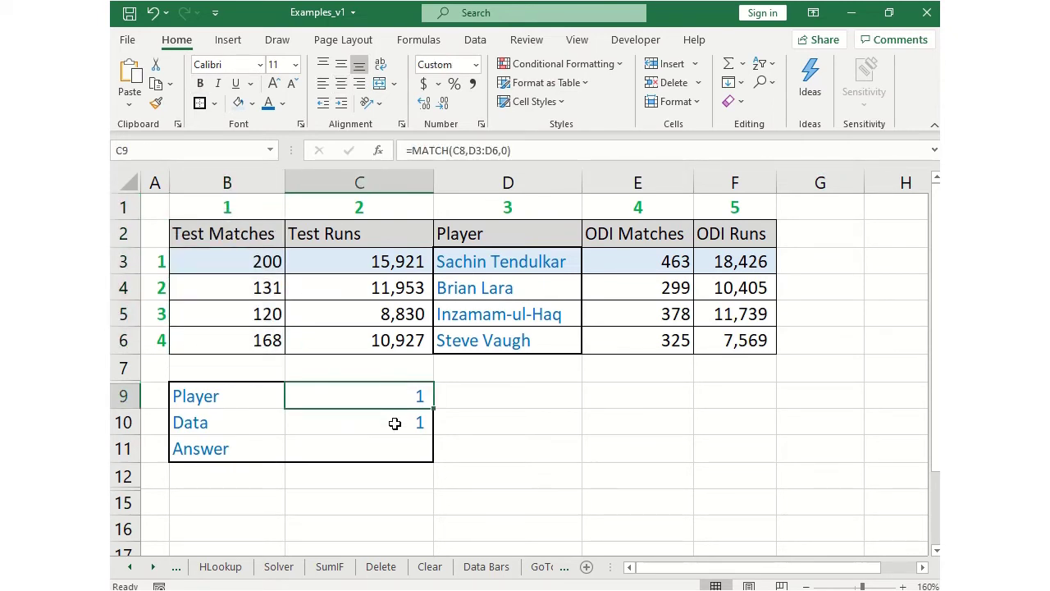
left_click(395, 422)
left_click(260, 256)
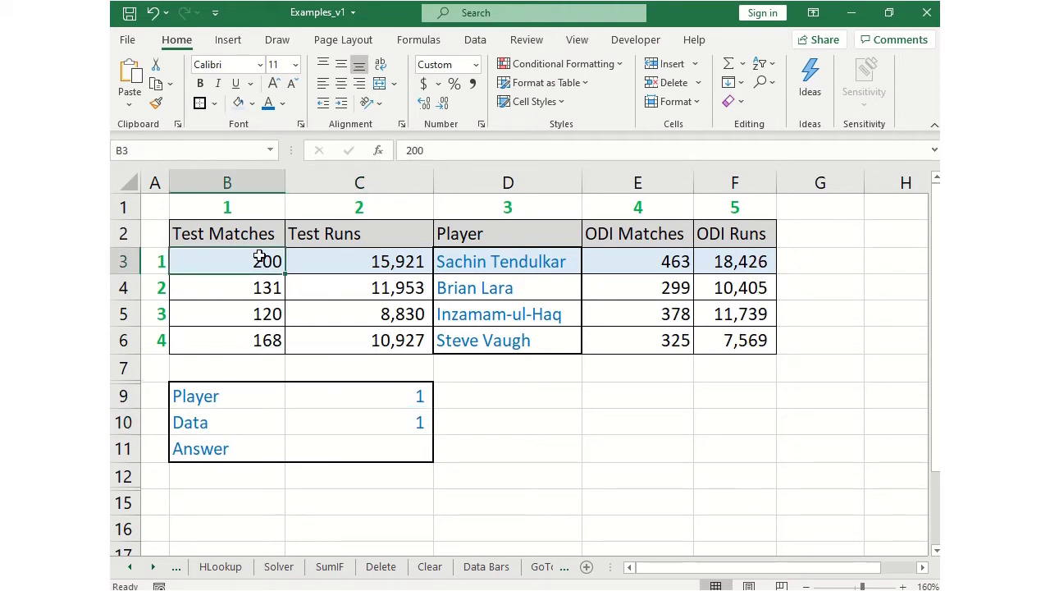
left_click(371, 453)
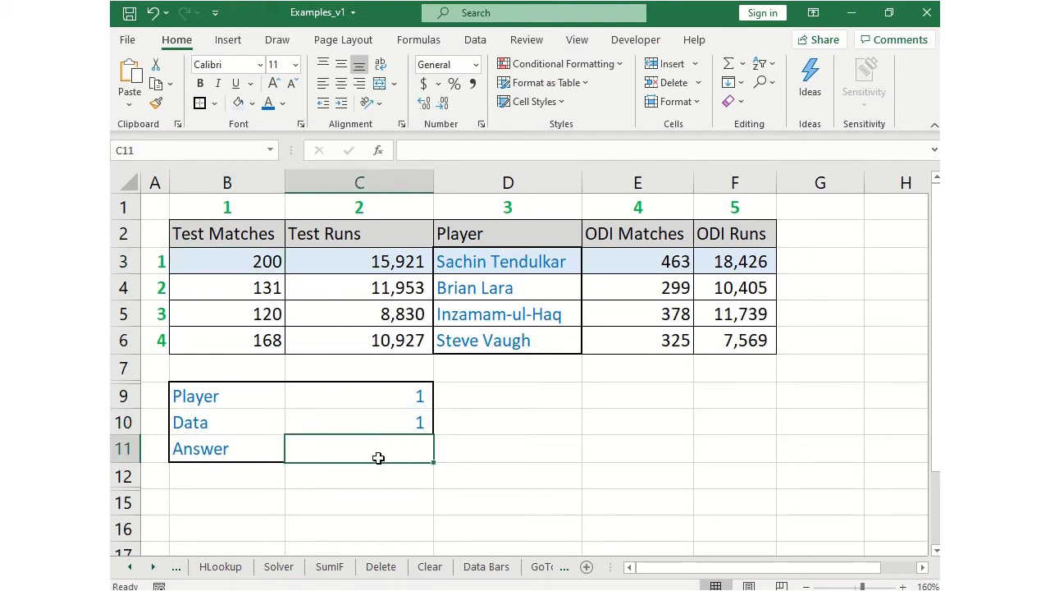
- Enter an INDEX formula in C11 over B3:F6 using the Player and Data positions, returning 200
type("=index")
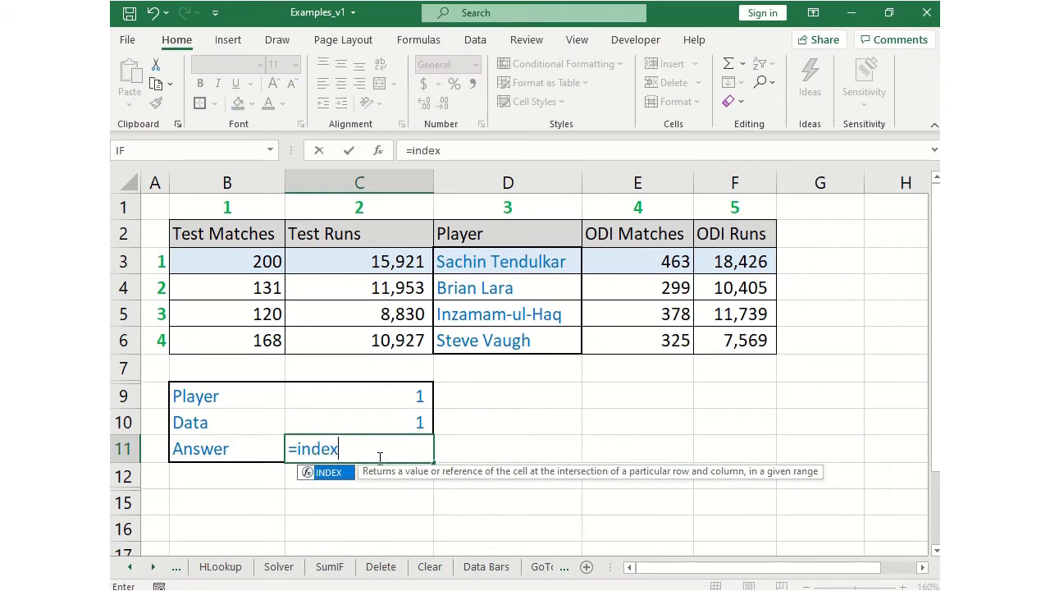
type("(")
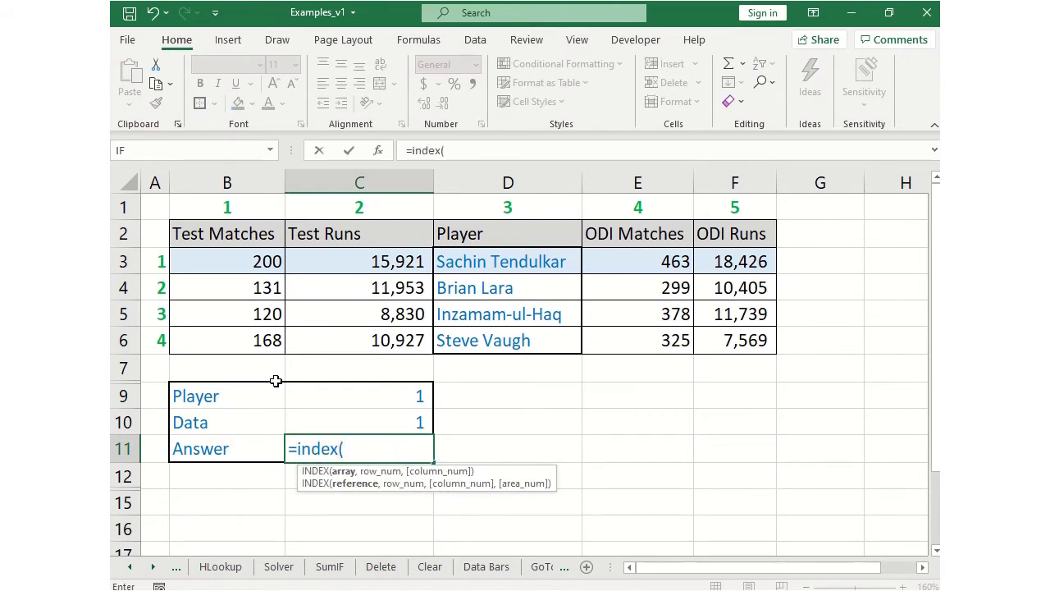
mouse_move(218, 262)
left_mouse_down()
mouse_move(642, 348)
mouse_move(711, 343)
left_mouse_up()
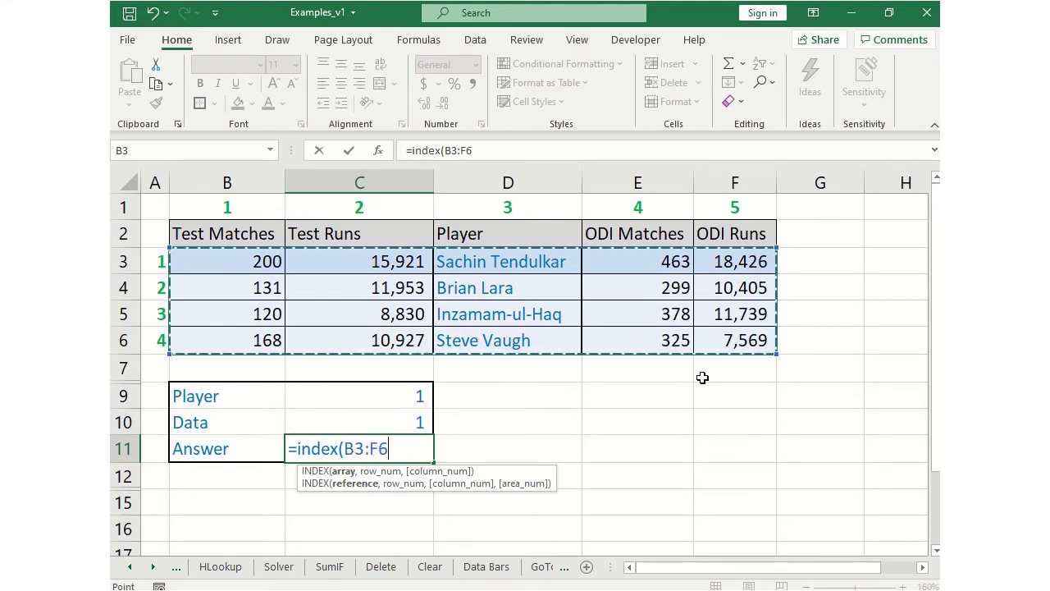
type(",")
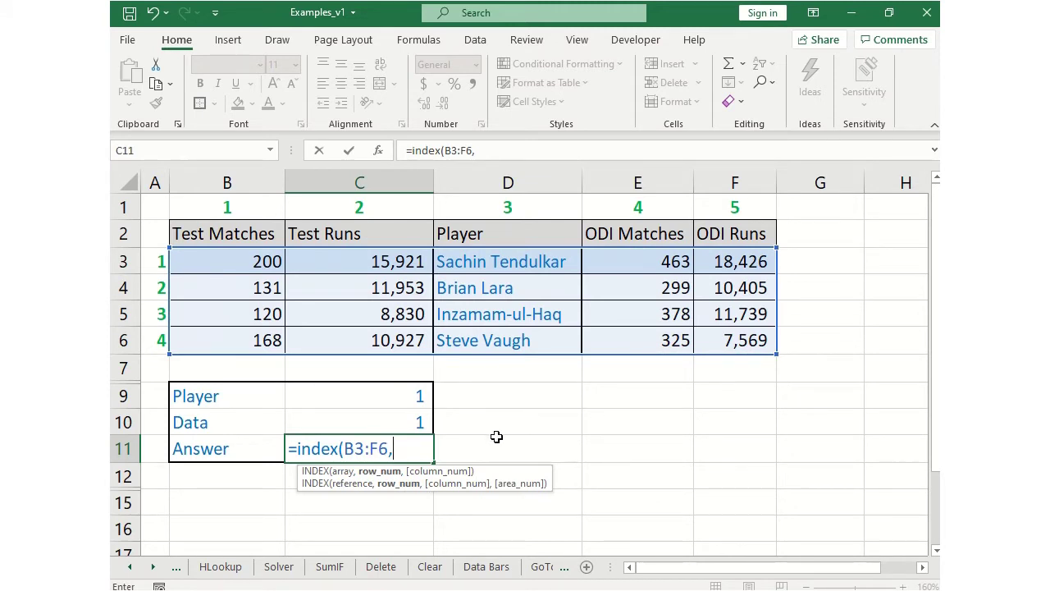
left_click(391, 397)
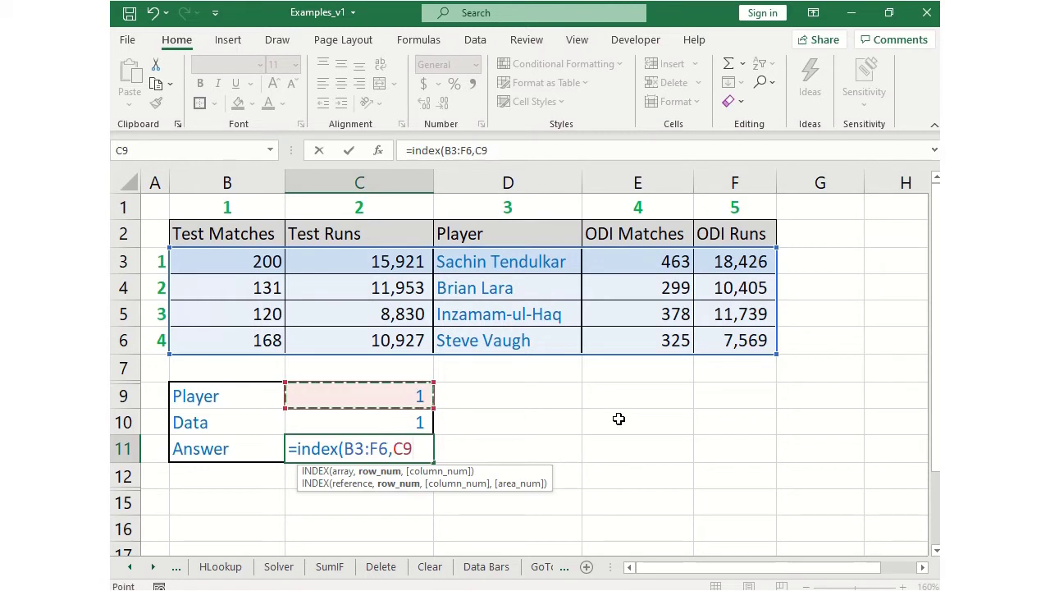
type(",")
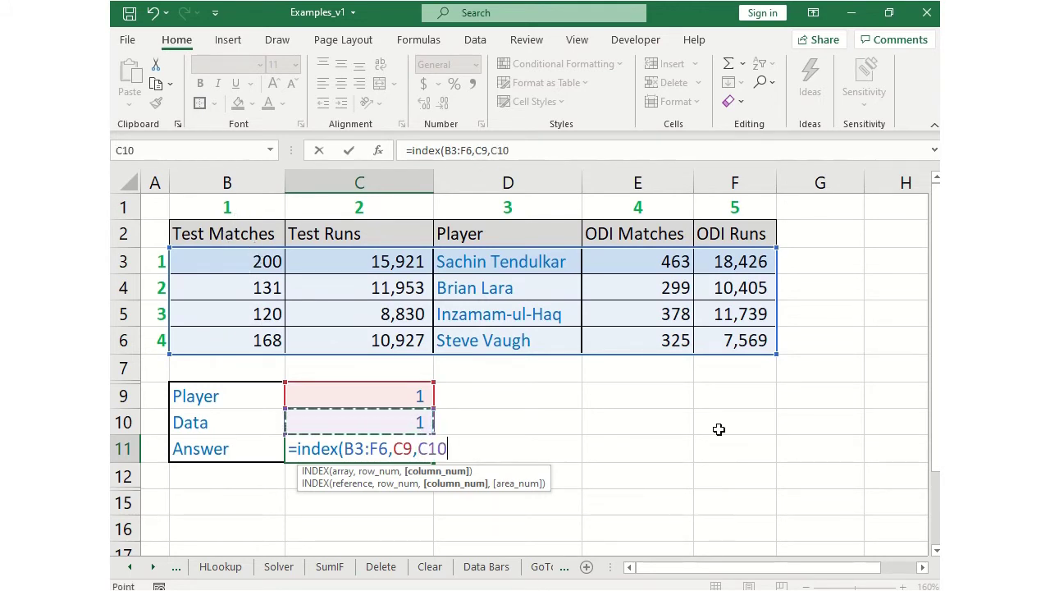
type(")")
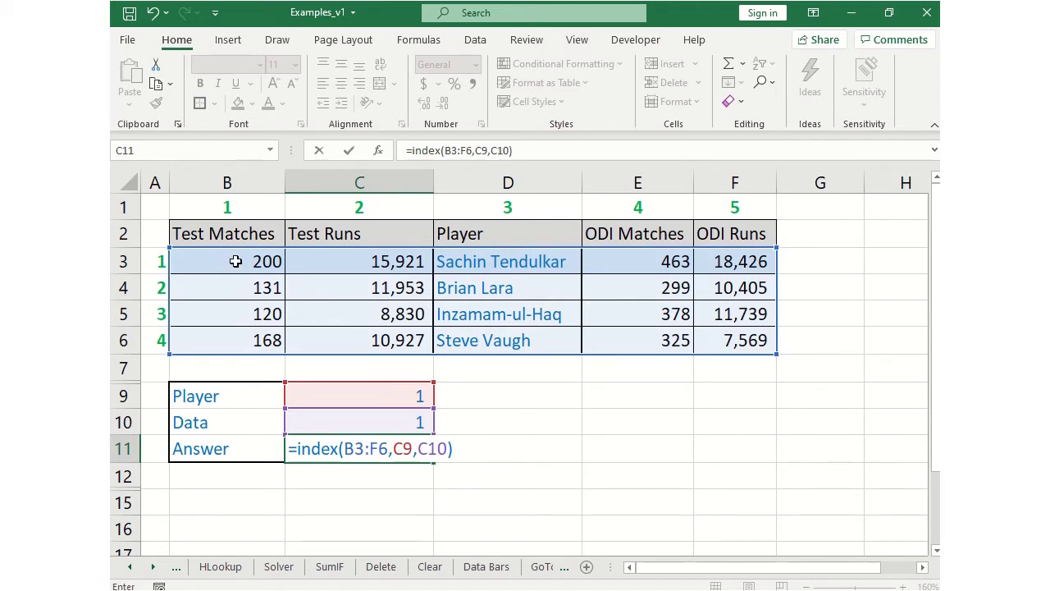
key("Return")
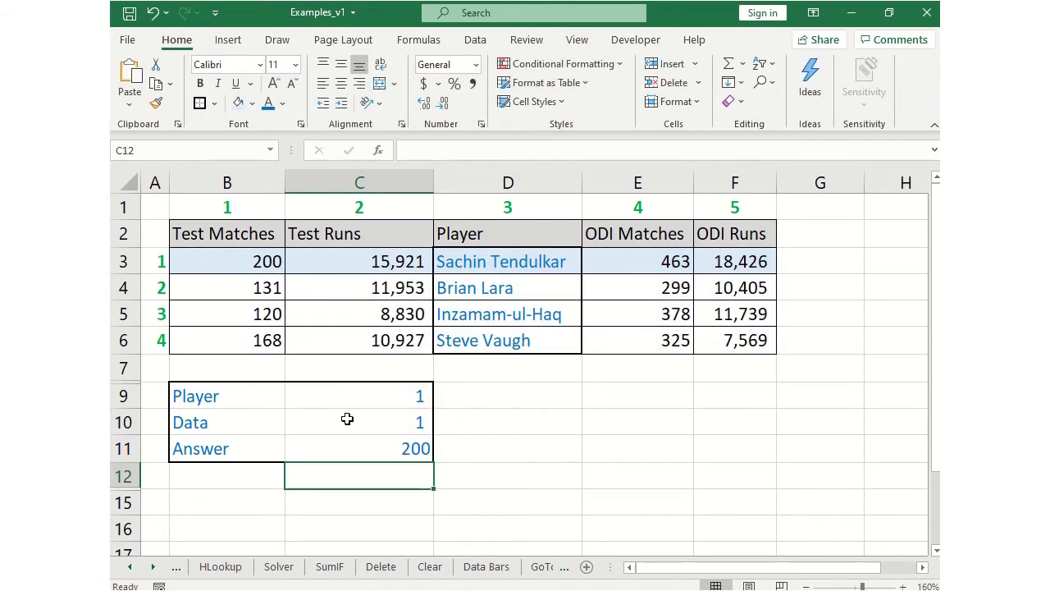
- Compare the Answer with the ODI Runs column values ending at F6
left_click(376, 449)
left_click(387, 395)
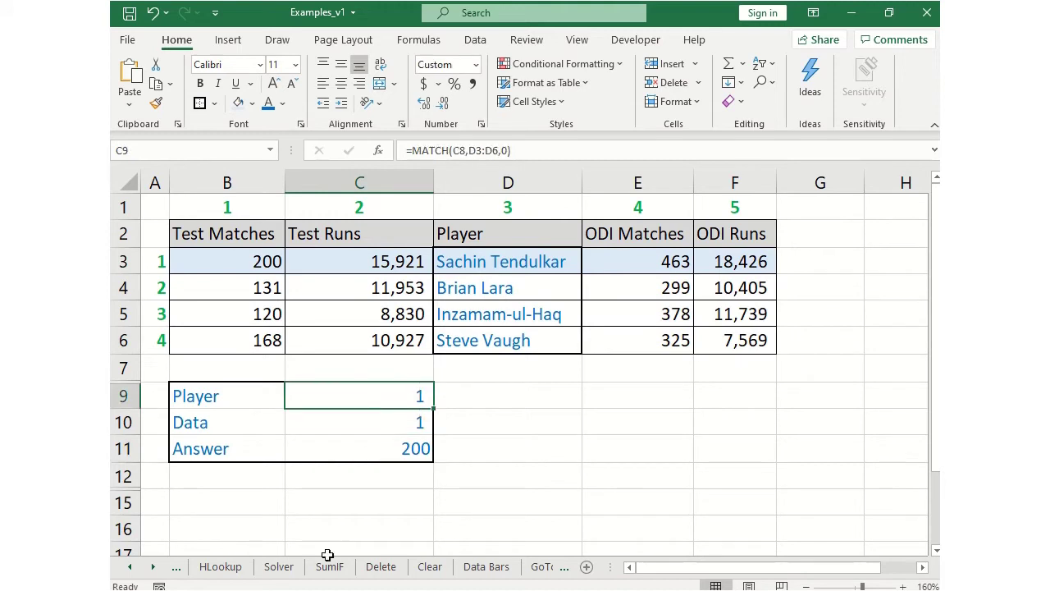
left_click(760, 337)
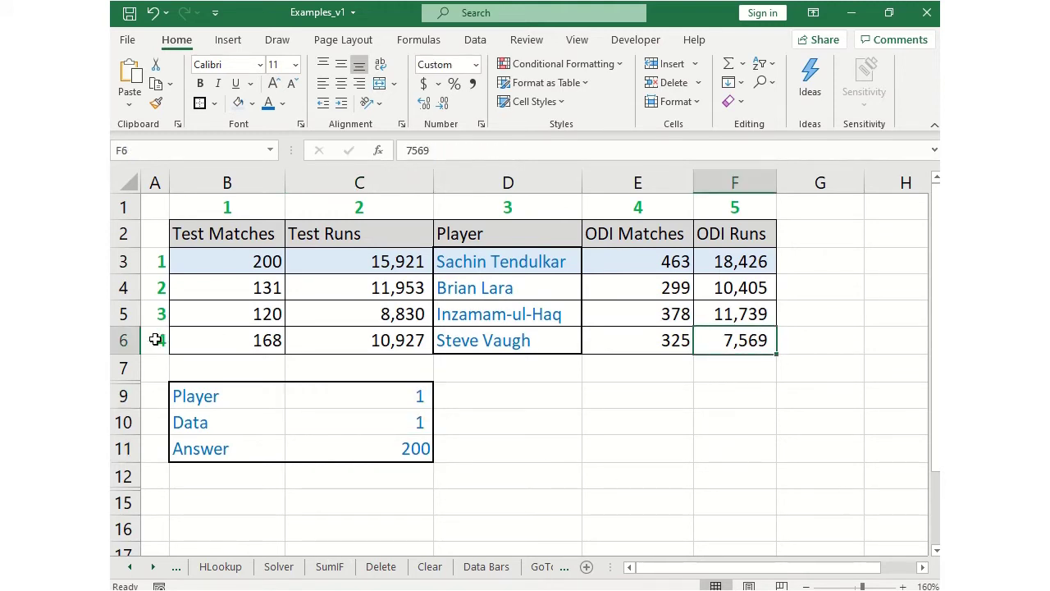
left_click_drag(742, 230, 744, 340)
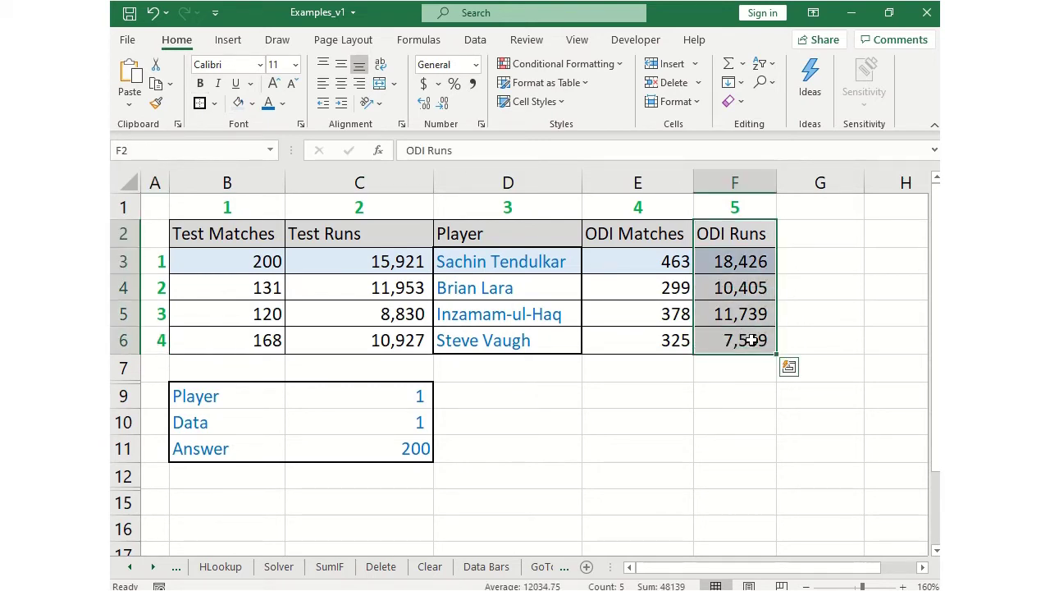
left_click(744, 339)
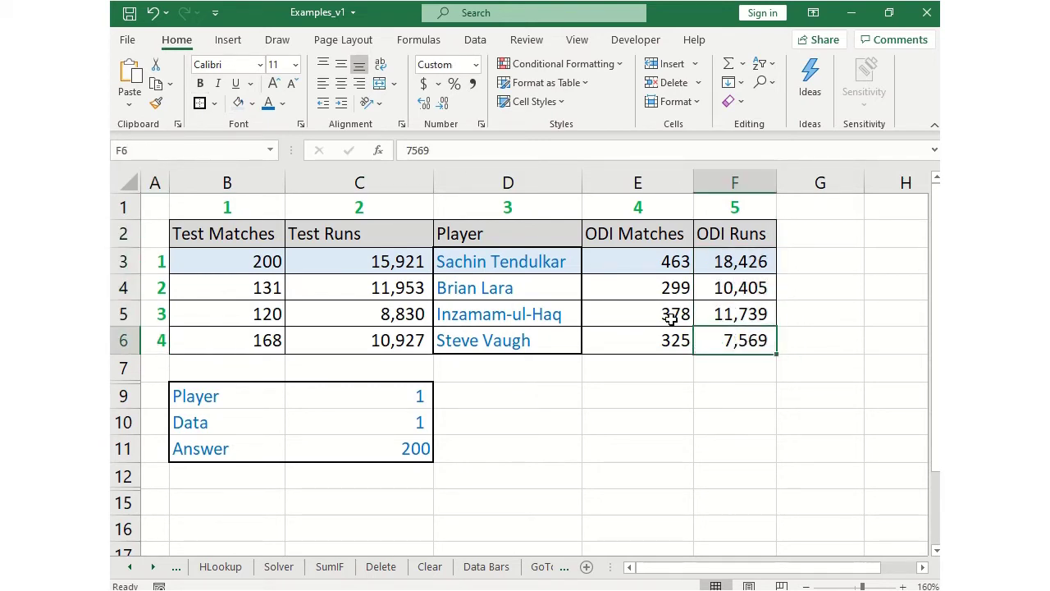
left_click(735, 344)
left_click(715, 345)
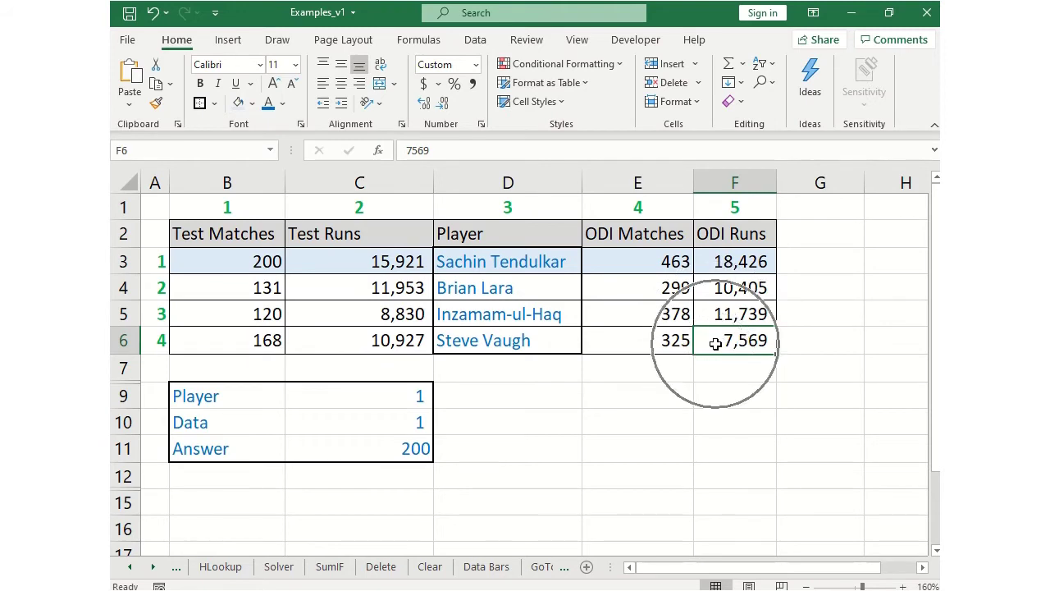
left_click(416, 397)
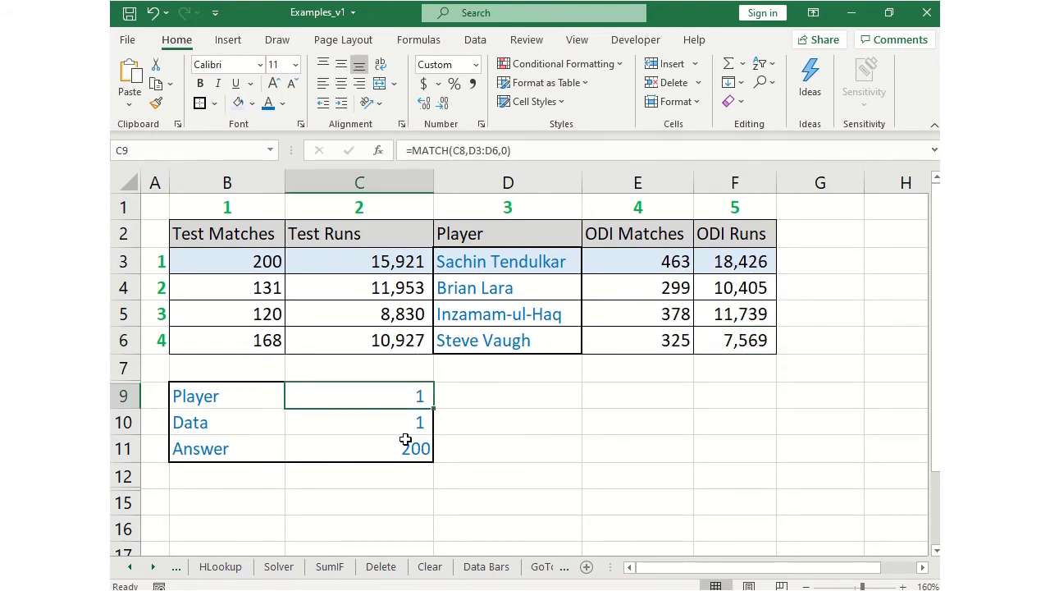
- Set Player to 4 and Data to 5, confirming the Answer matches F6's 7569
type("4")
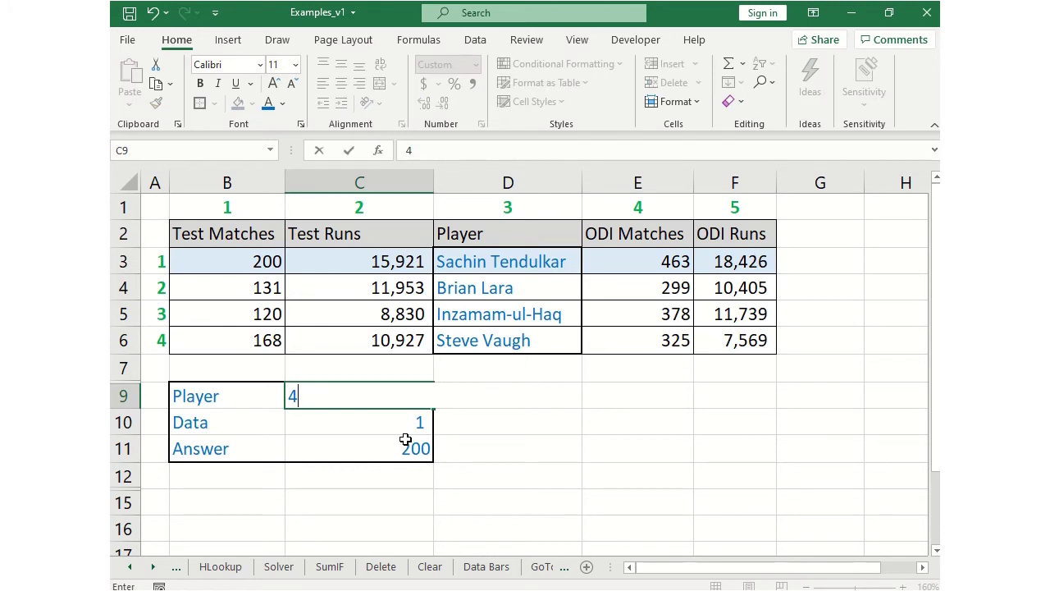
key("Return")
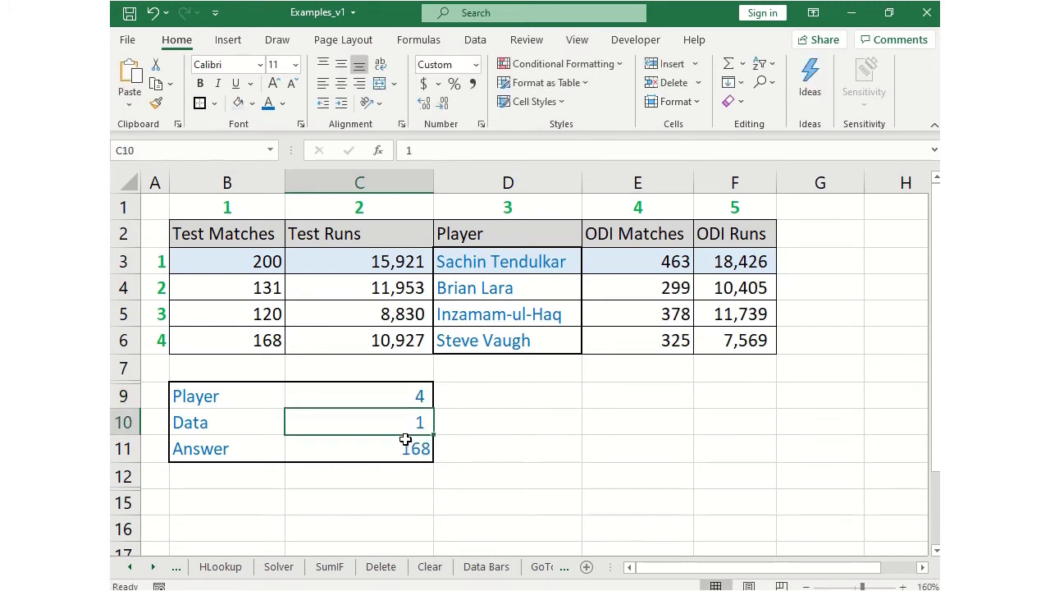
type("5")
key("Return")
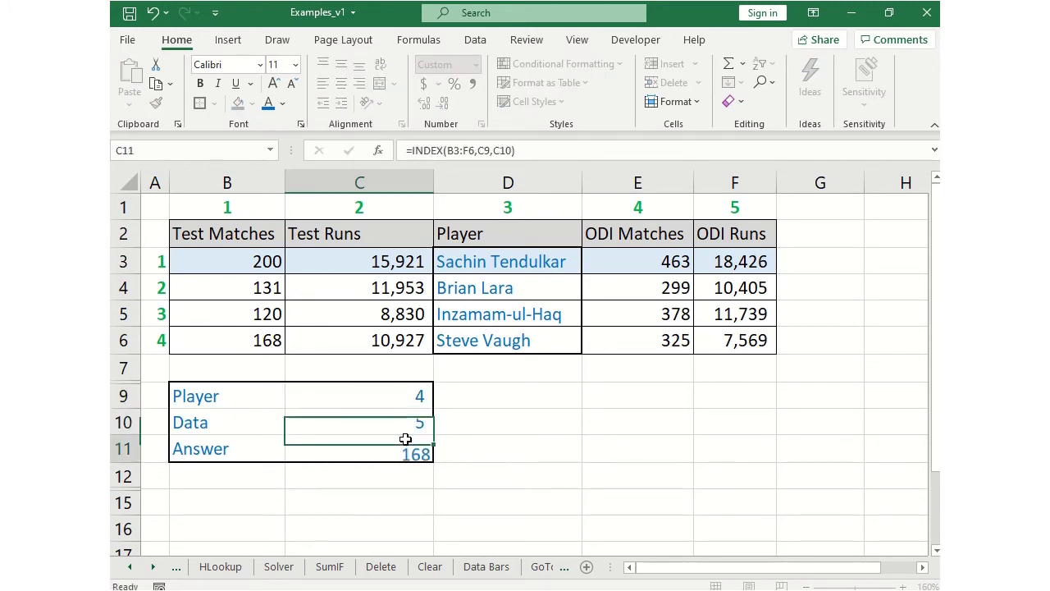
left_click(422, 456)
left_click(424, 462)
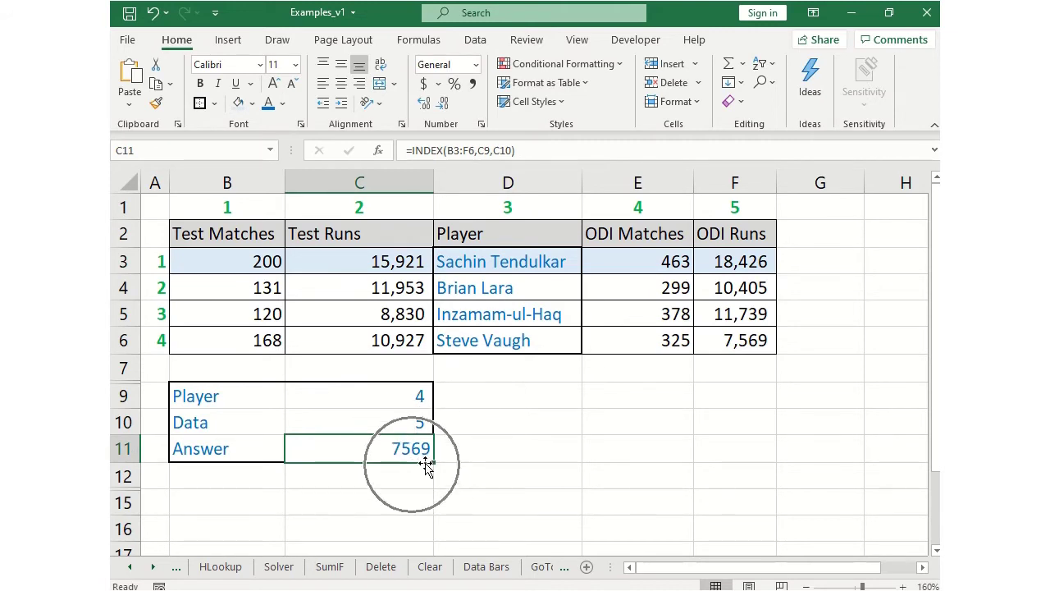
left_click(761, 343)
left_click(750, 339)
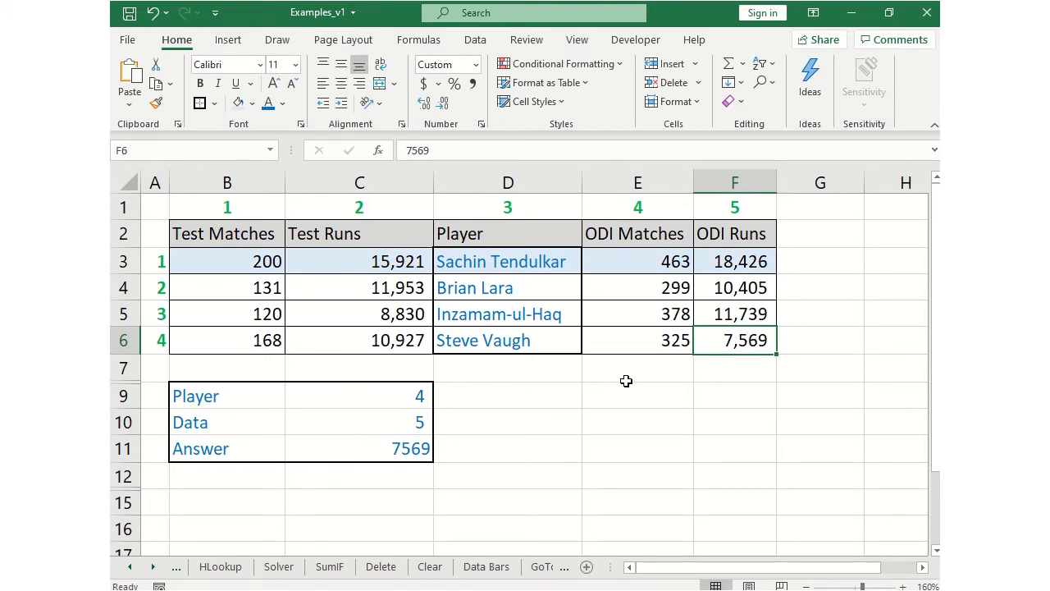
left_click(408, 449)
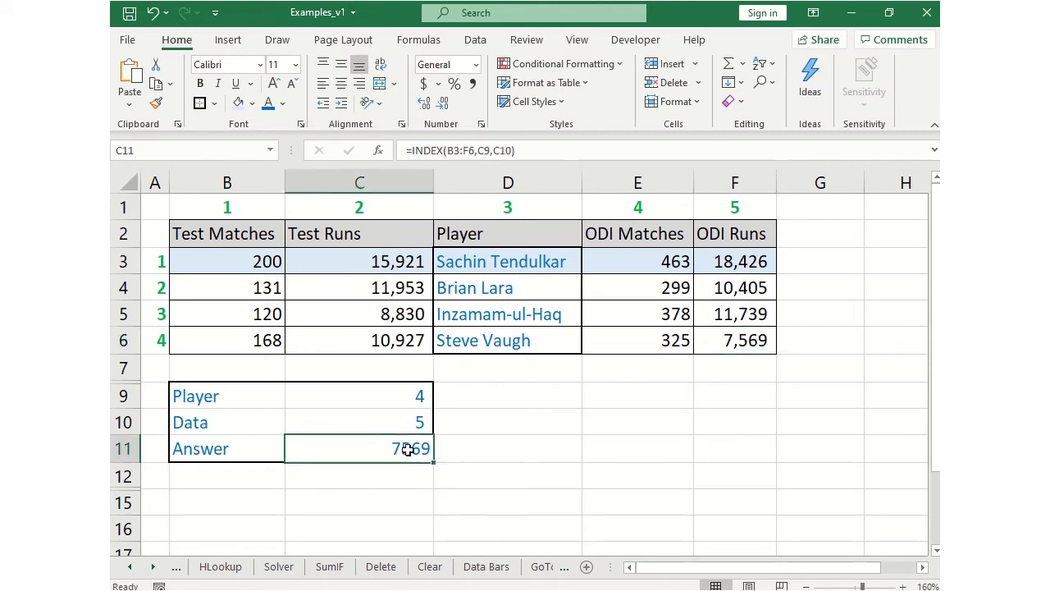
left_click(719, 341)
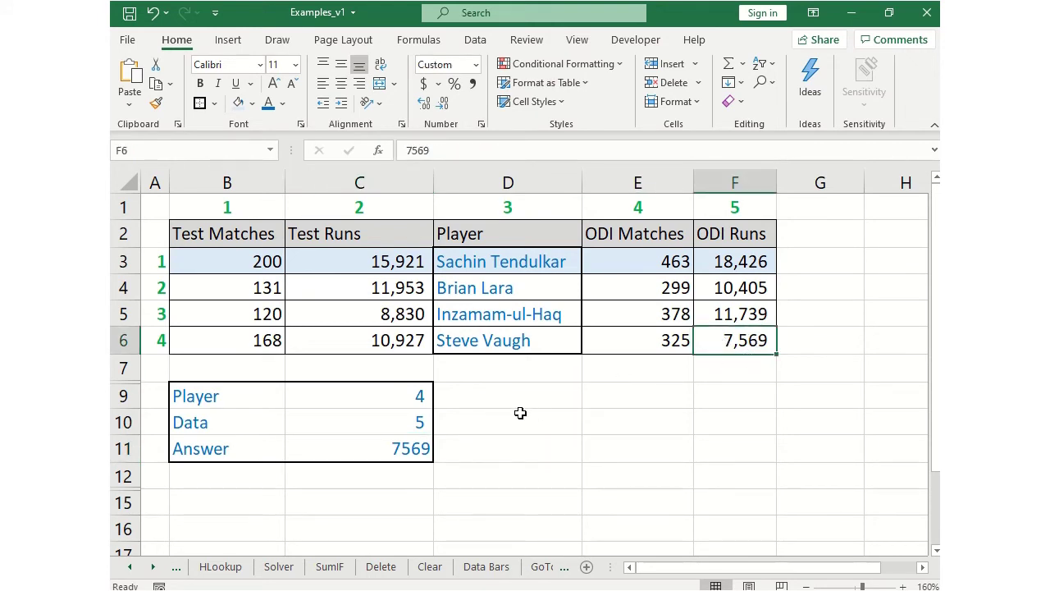
- Set Player and Data to 3 and check the Answer against the third player in D5
left_click(426, 396)
type("3")
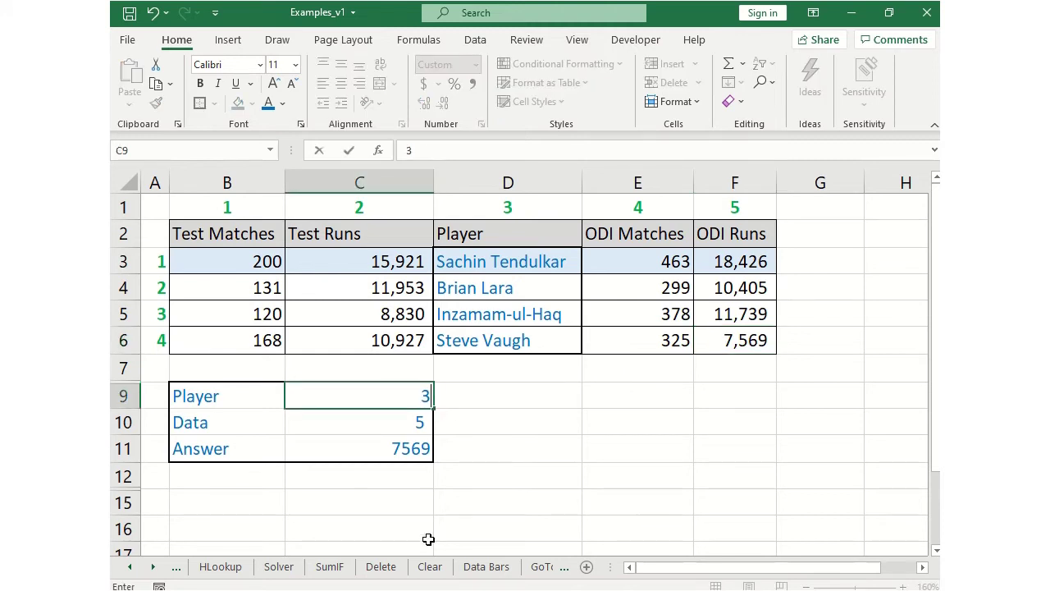
key("Return")
type("3")
key("Return")
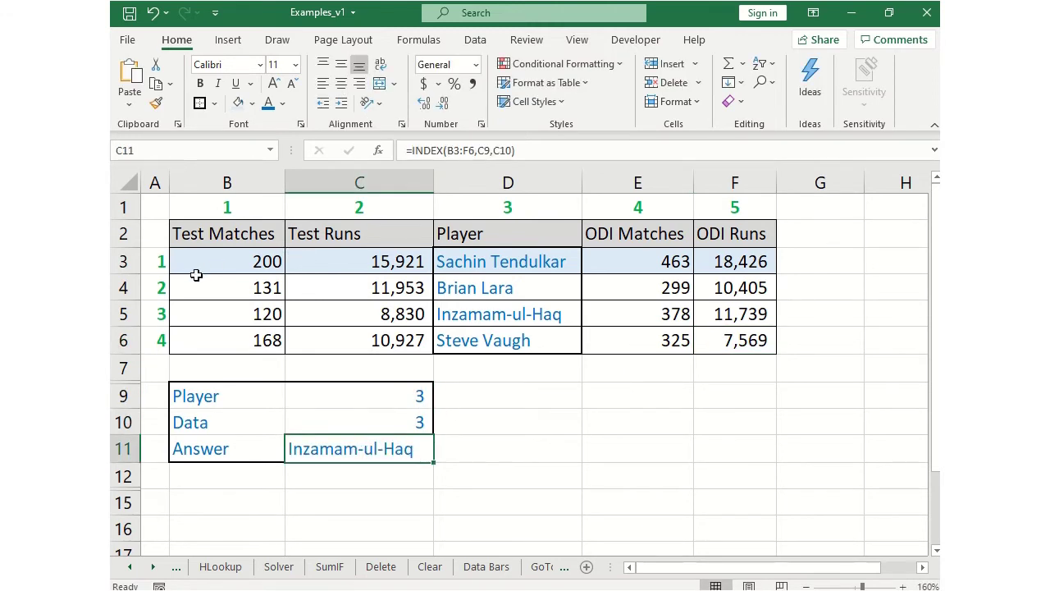
left_click(123, 313)
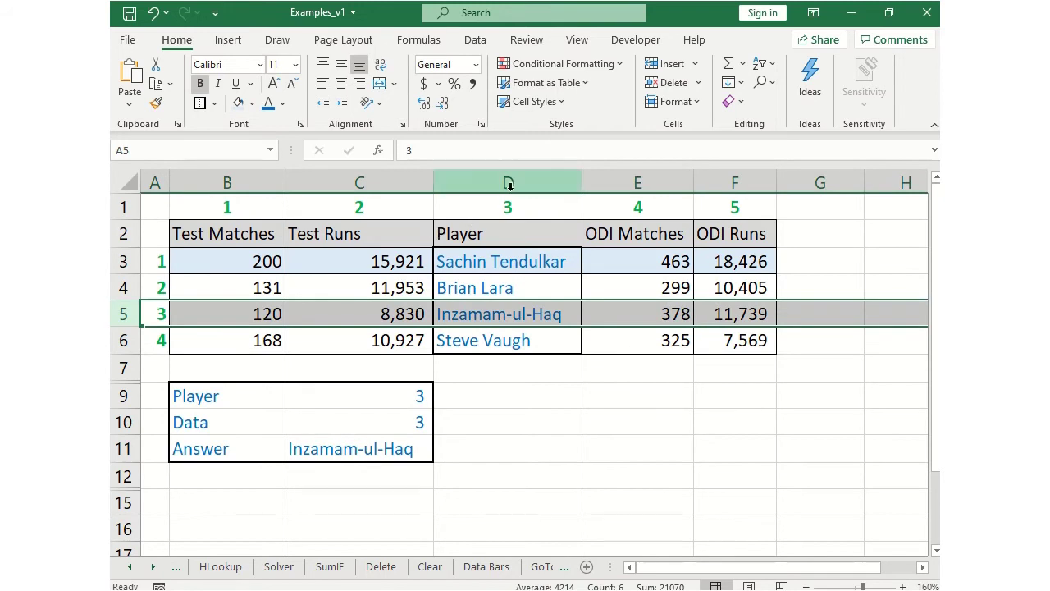
left_click(509, 182)
left_click_drag(509, 246, 497, 307)
left_click(496, 308)
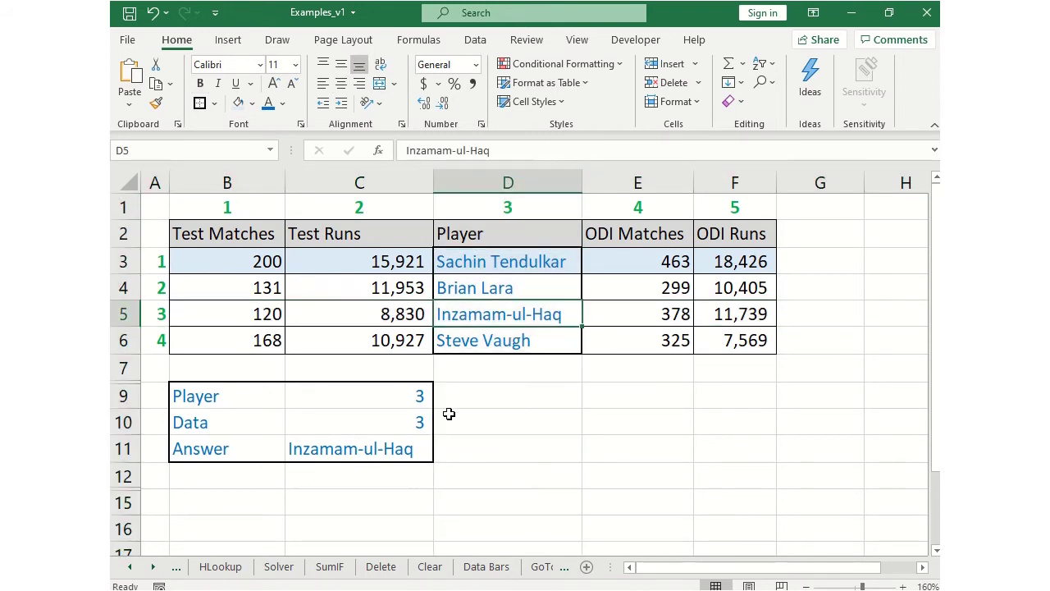
left_click(370, 452)
- Reset Player and Data both to 1 so the Answer returns 200
left_click(401, 391)
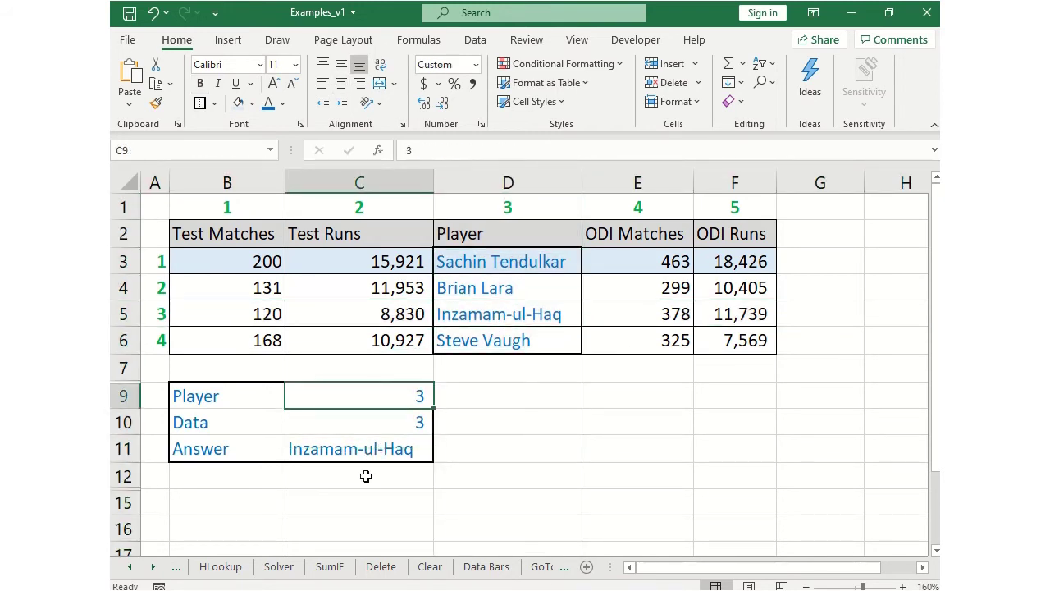
type("1")
key("Return")
type("1")
key("Return")
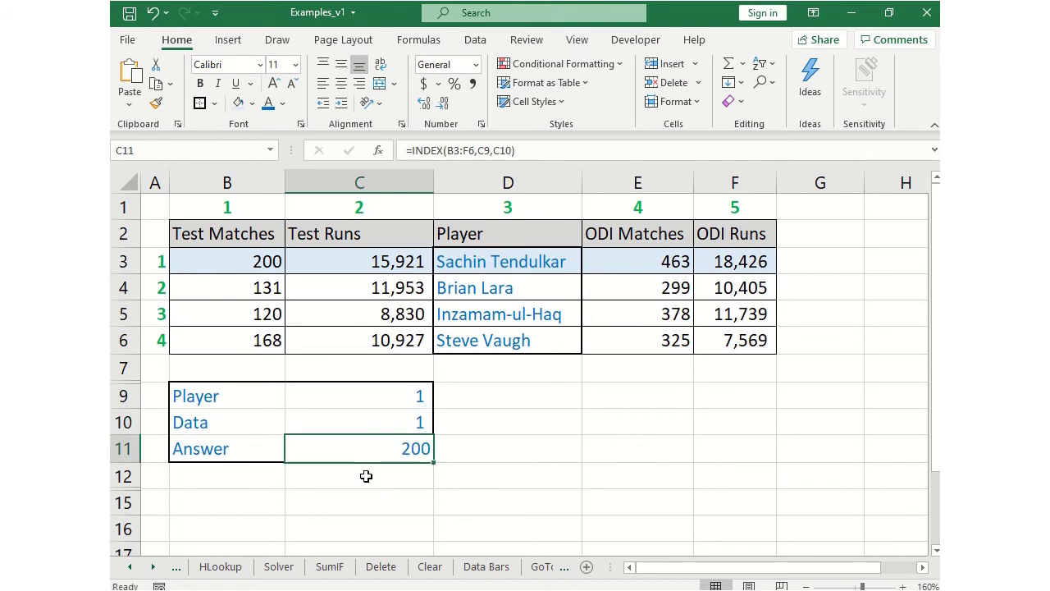
left_click(410, 401)
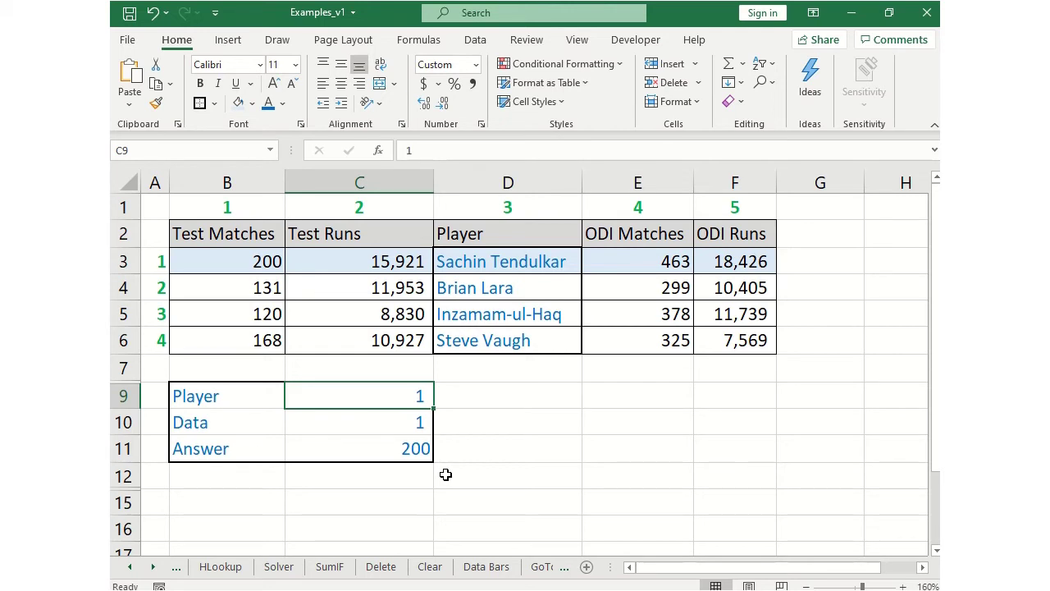
- Copy the first player's name from D3 and paste it into the Player cell C9
left_click(505, 267)
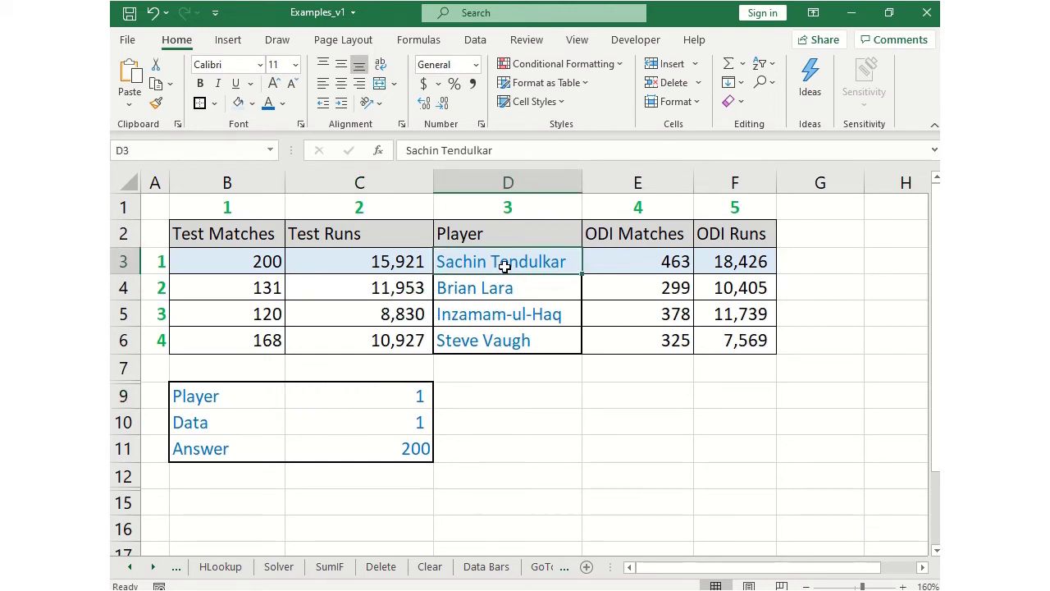
key("ctrl+c")
left_click(362, 397)
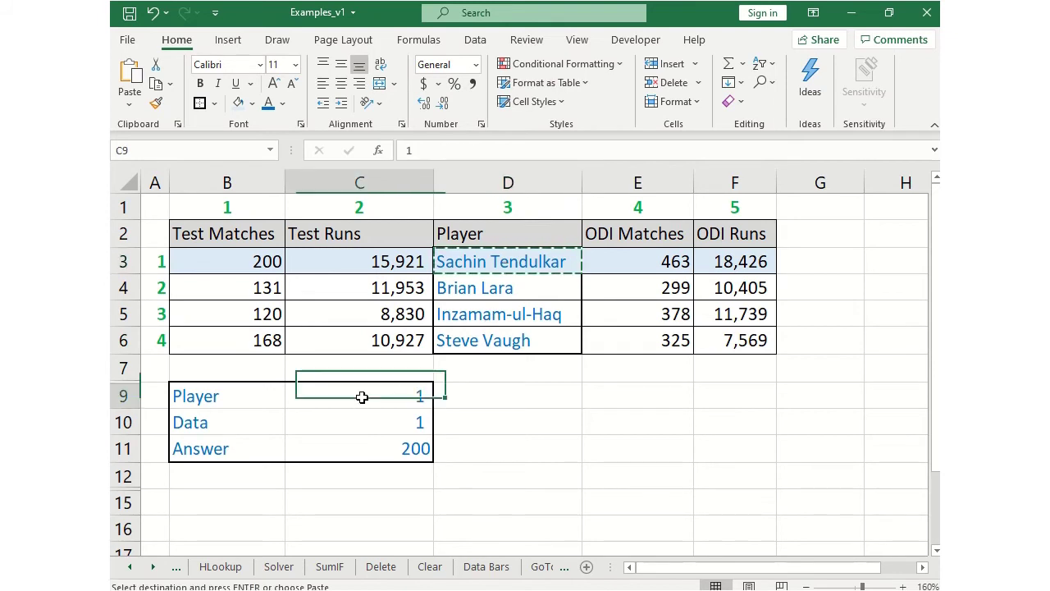
left_click(129, 103)
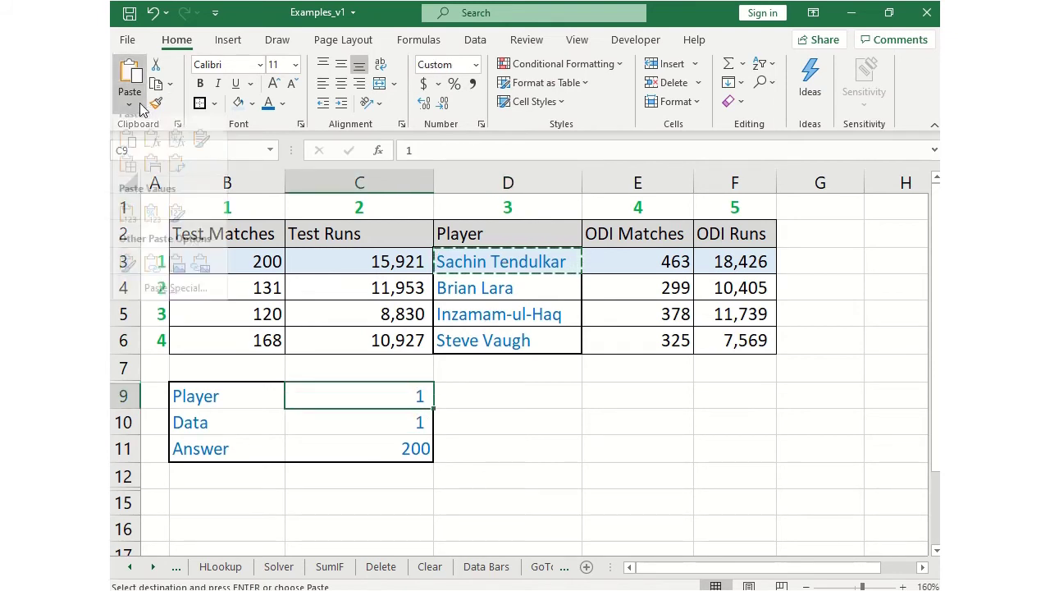
left_click(128, 226)
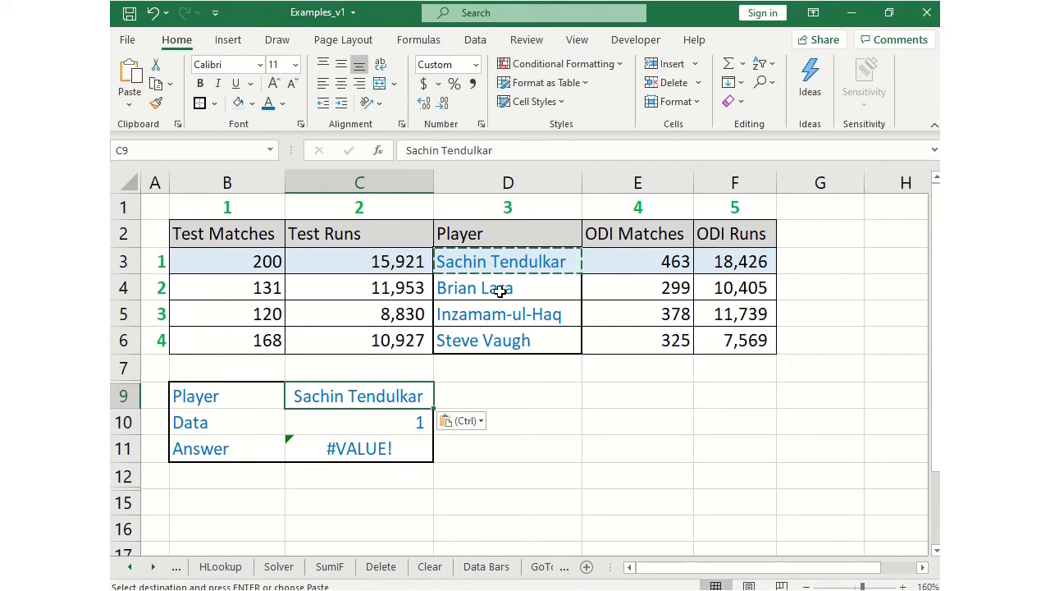
mouse_move(471, 10)
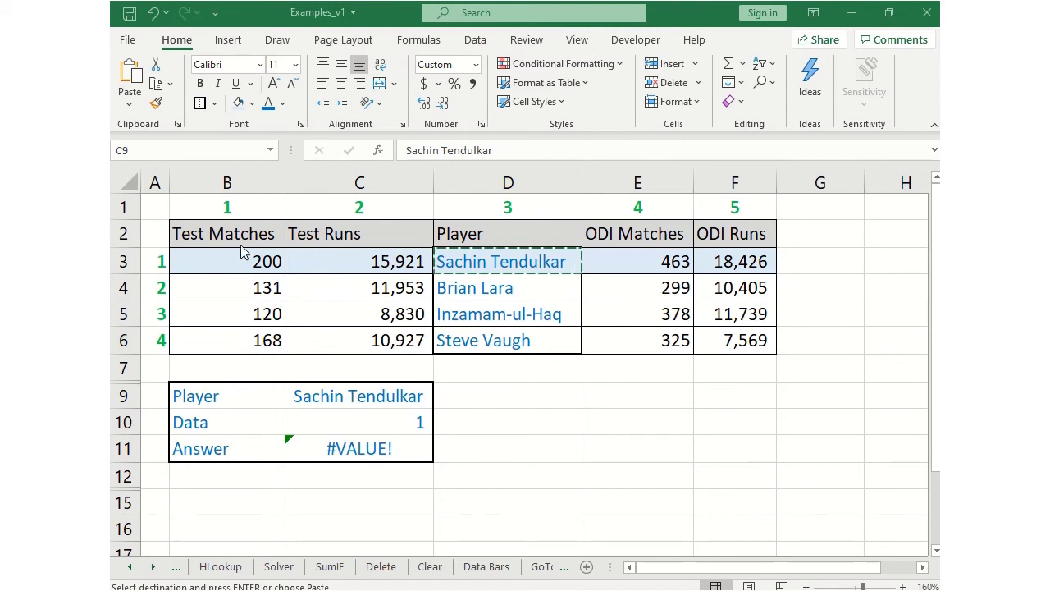
key("F2")
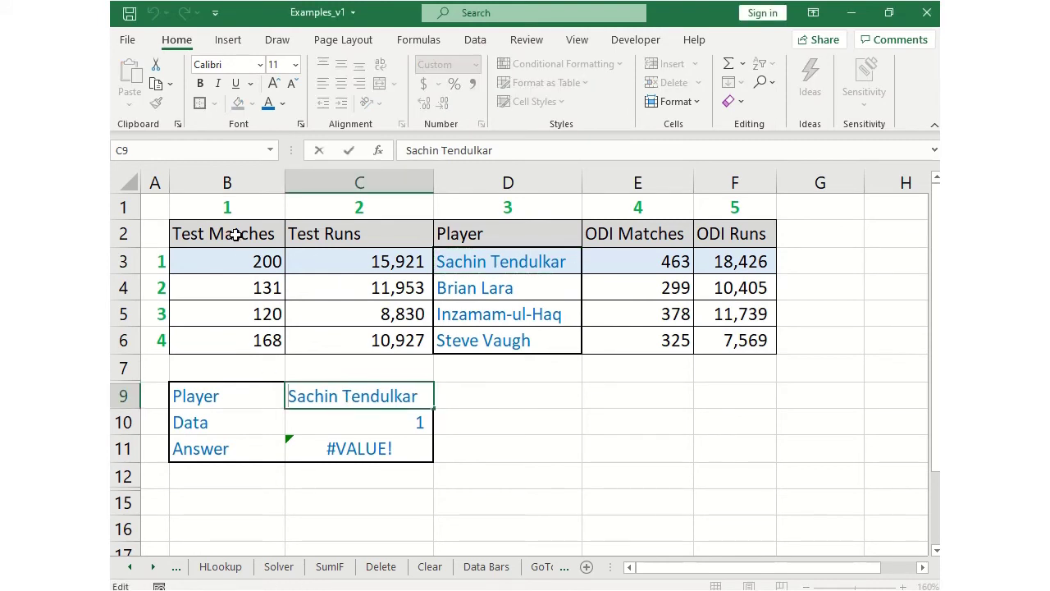
- Paste the Test Matches heading from B2 into C10 as a value, leaving the Answer at #VALUE!
left_click(236, 235)
key("ctrl+c")
left_click(399, 426)
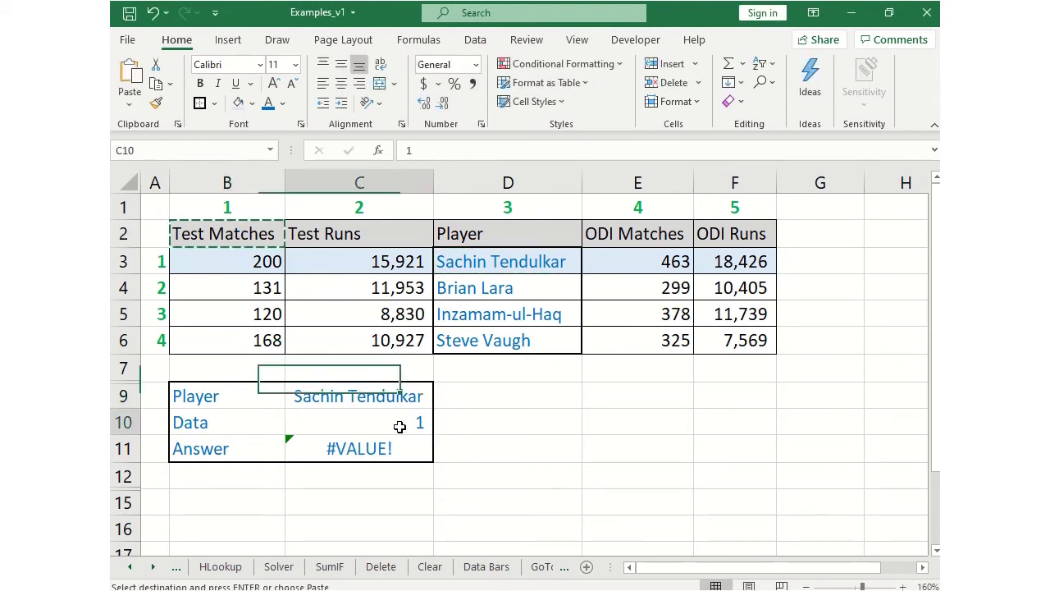
left_click(129, 103)
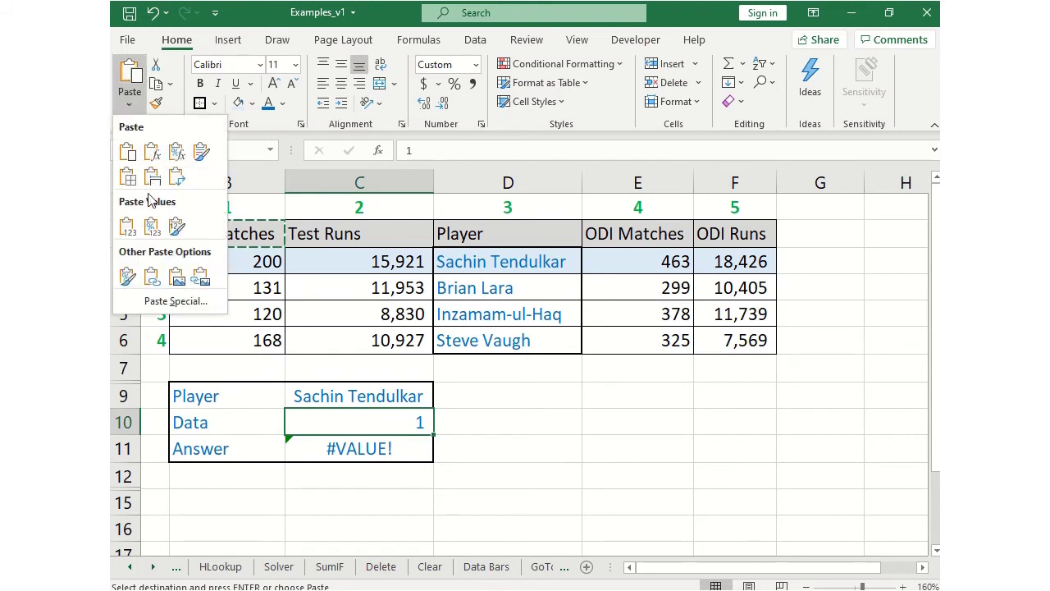
left_click(129, 234)
left_click(402, 454)
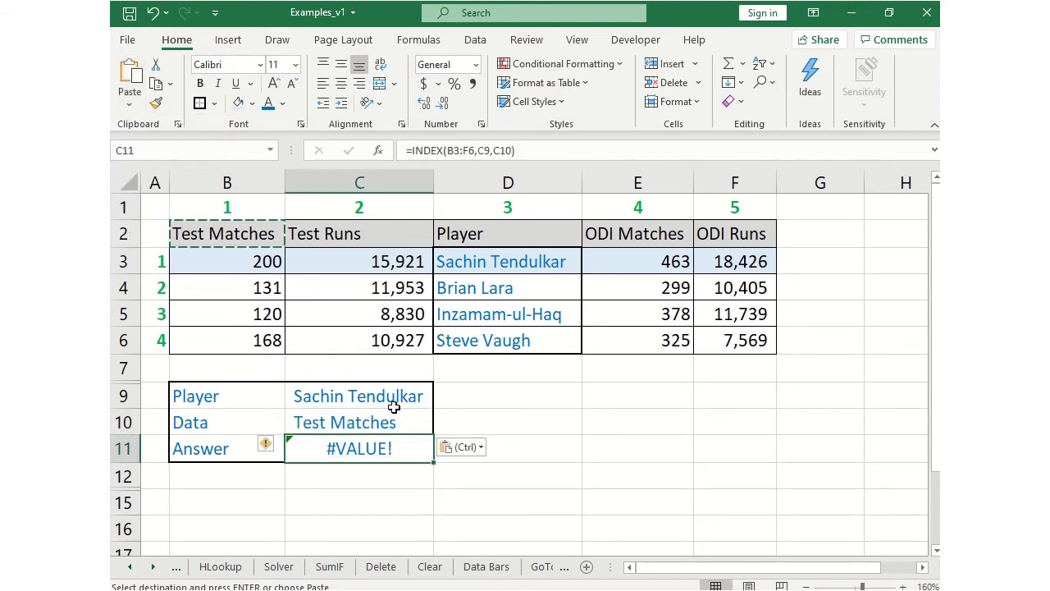
key("Escape")
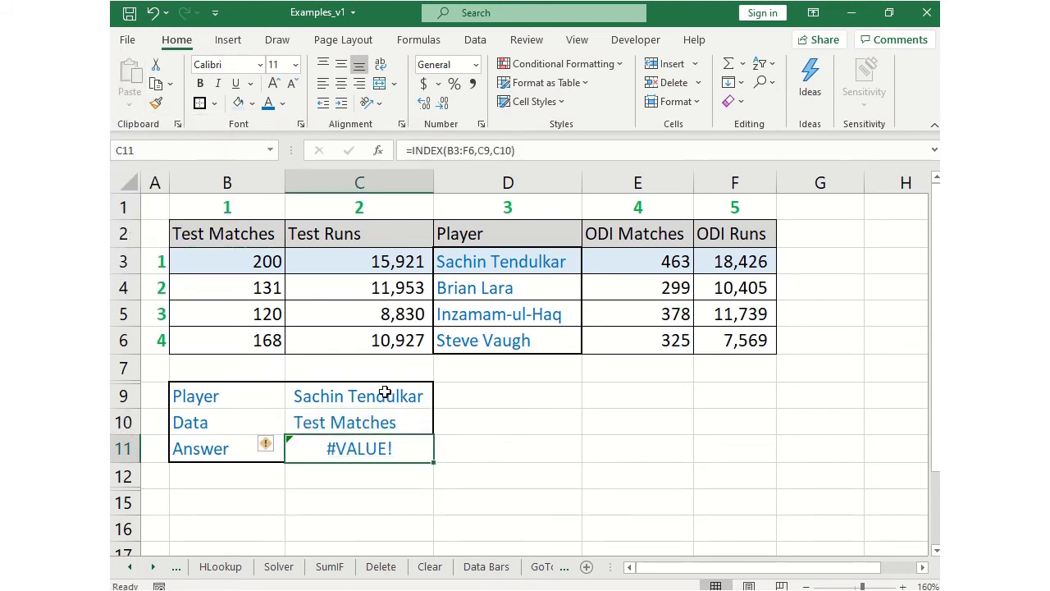
left_click(386, 424)
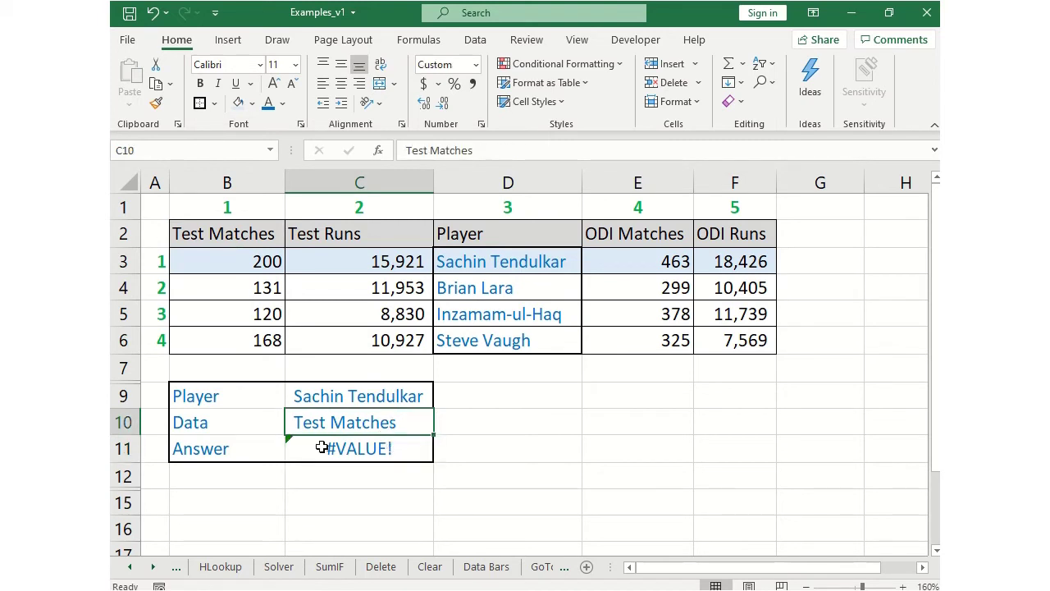
left_click(383, 444)
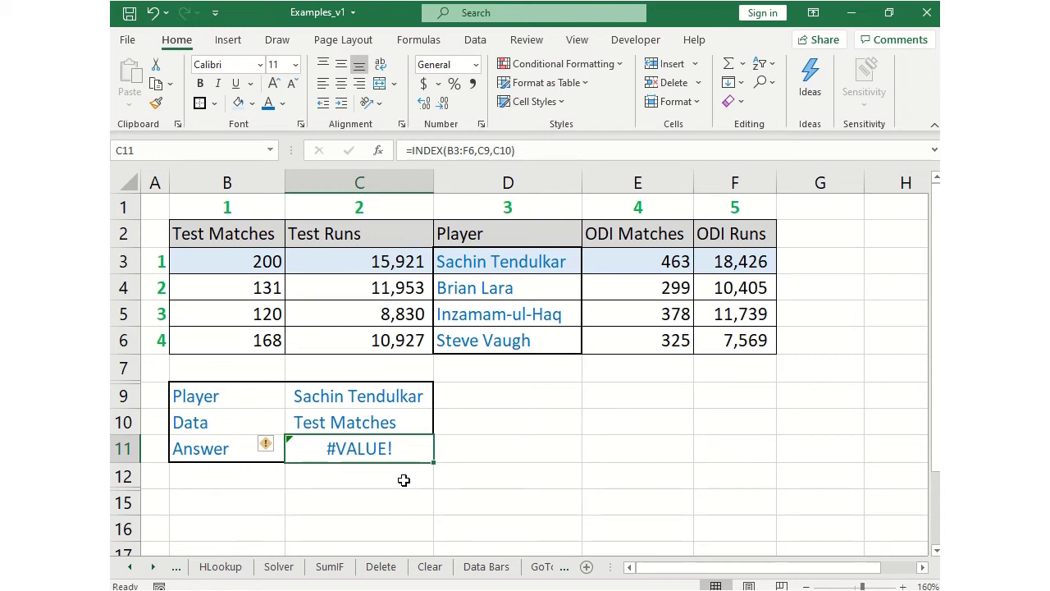
double_click(419, 448)
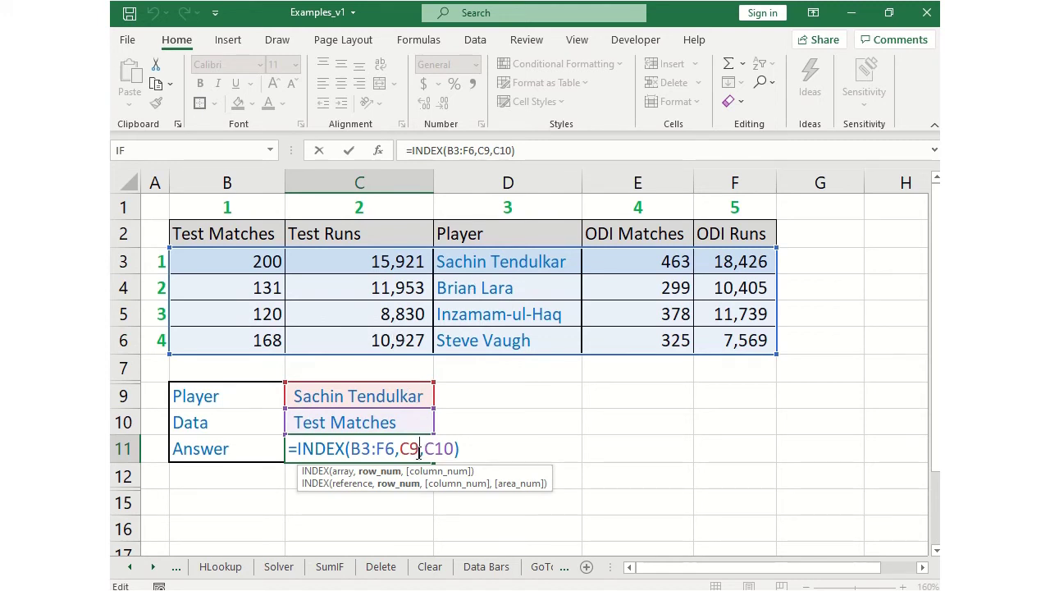
key("Escape")
left_click(525, 396)
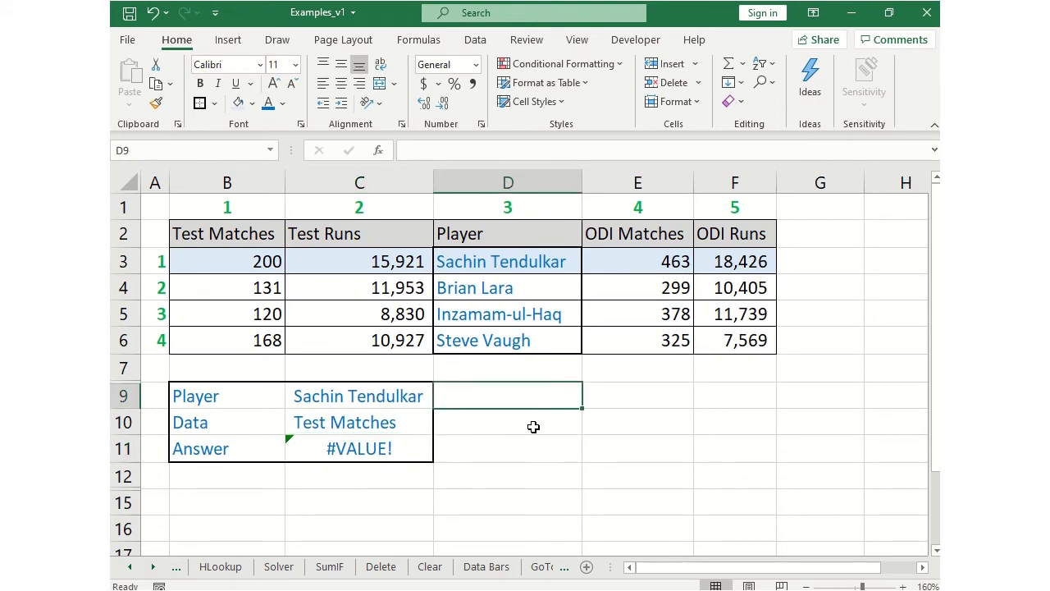
- Enter =MATCH(C9,D3:D6,0) in D9, which returns 1 for the first player
type("=")
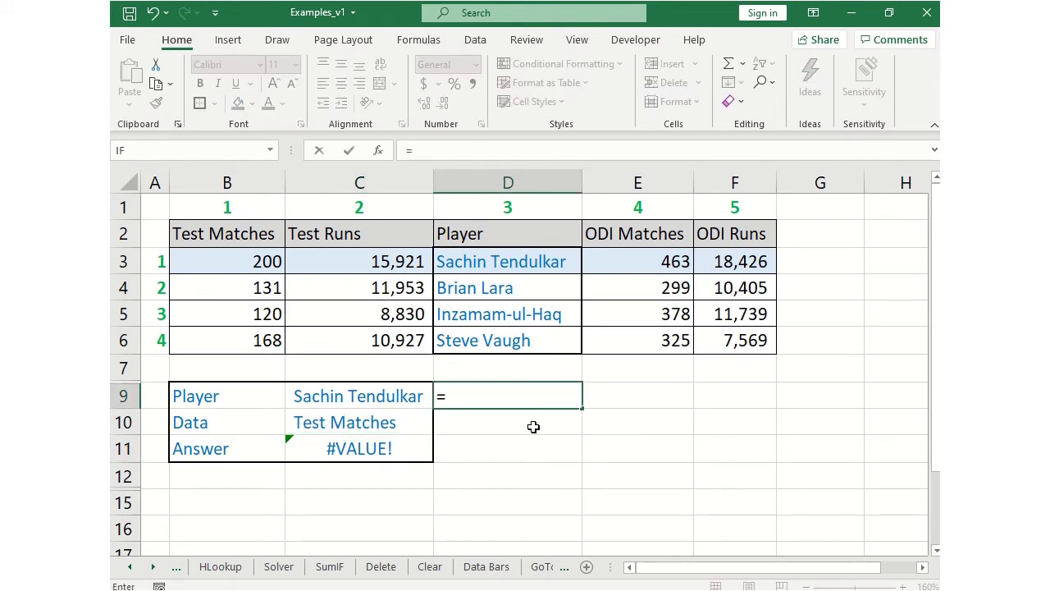
type("match")
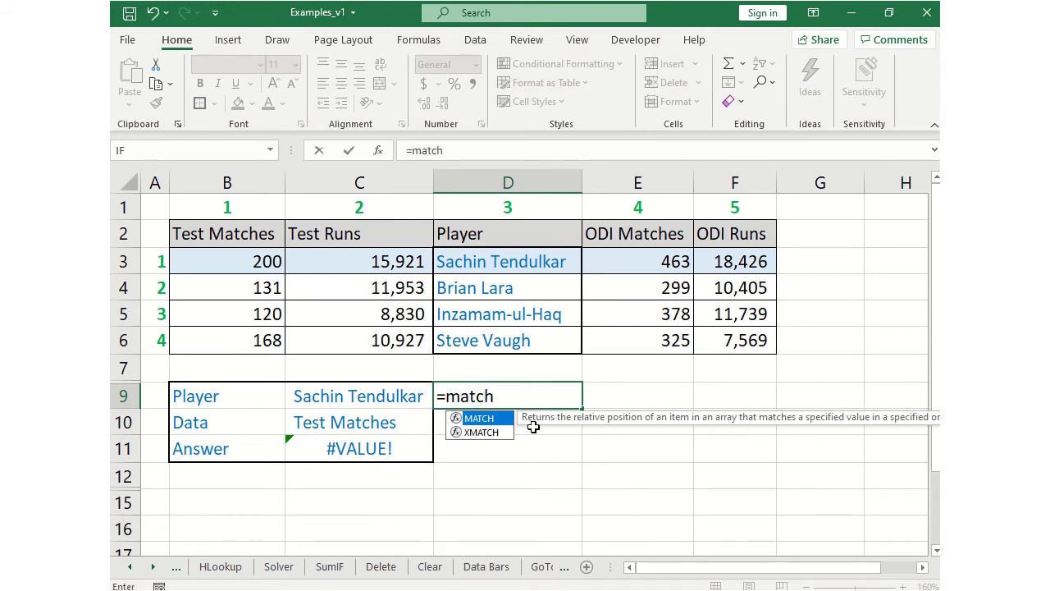
type("(")
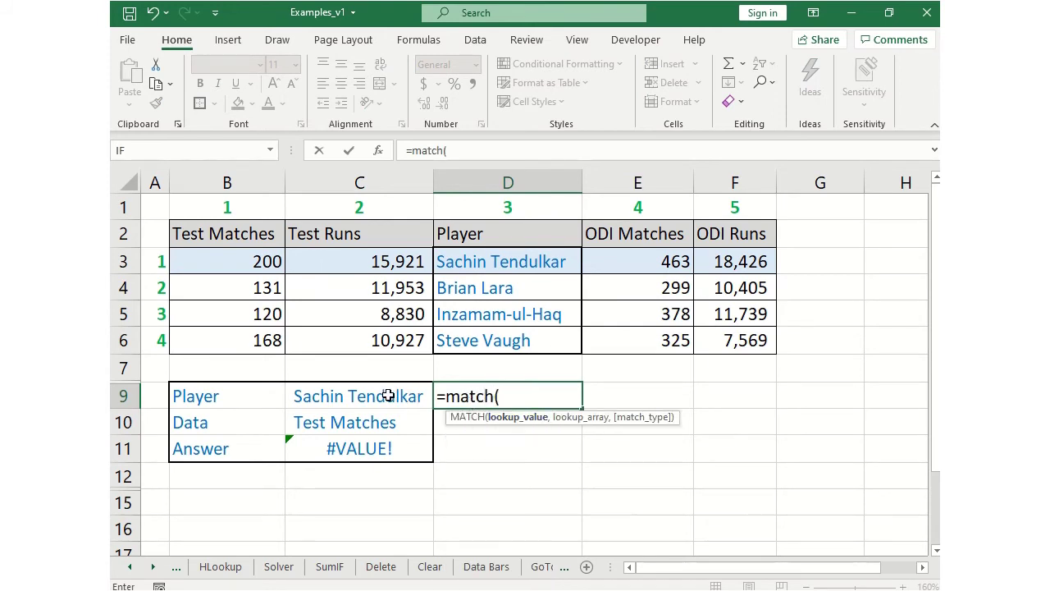
left_click(389, 396)
type(",")
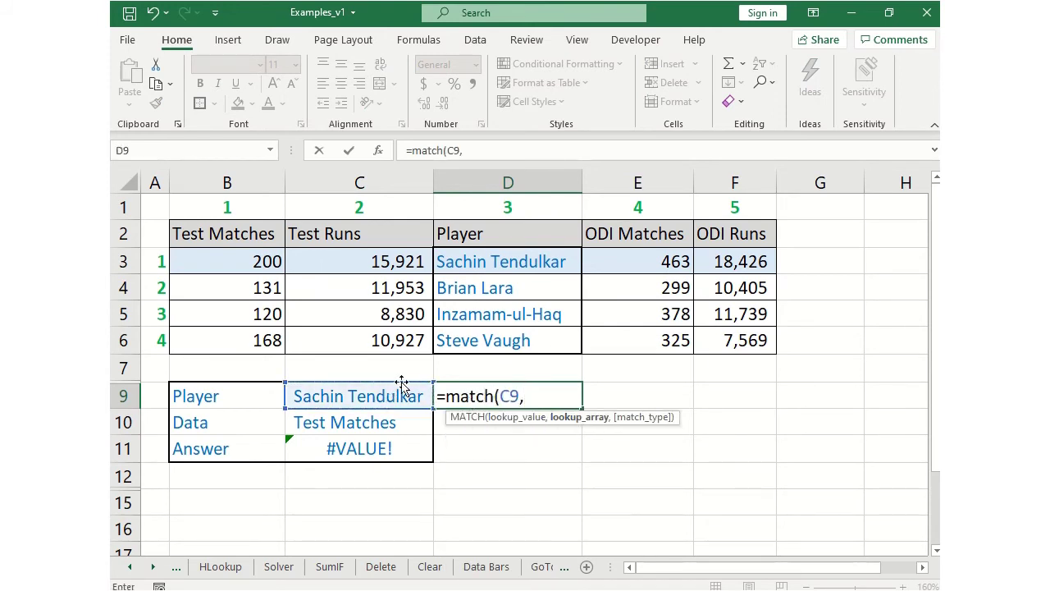
left_click_drag(519, 259, 509, 340)
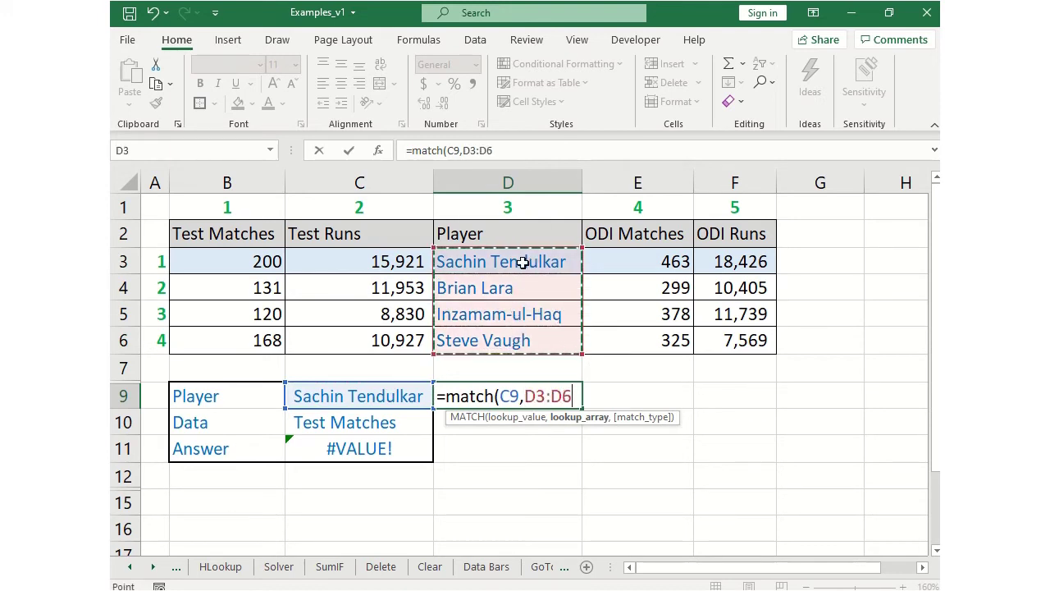
type(",")
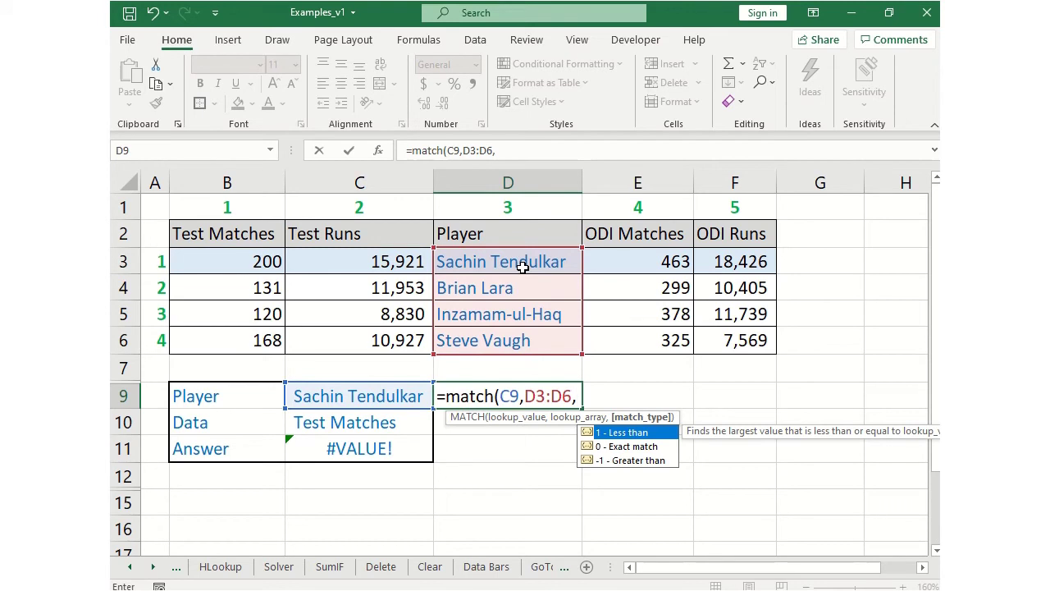
type("0)")
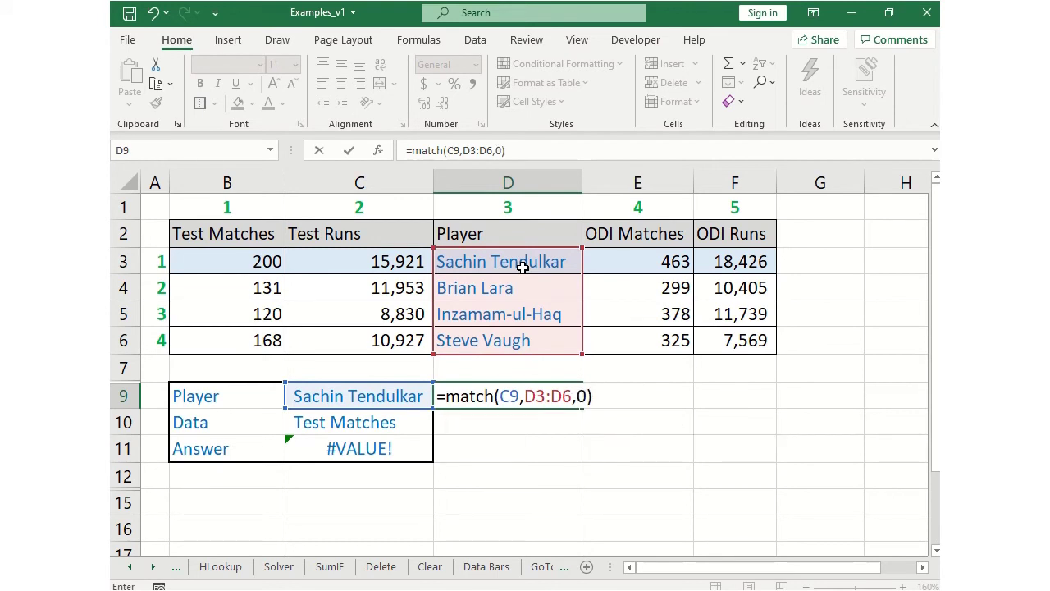
key("Return")
left_click(548, 409)
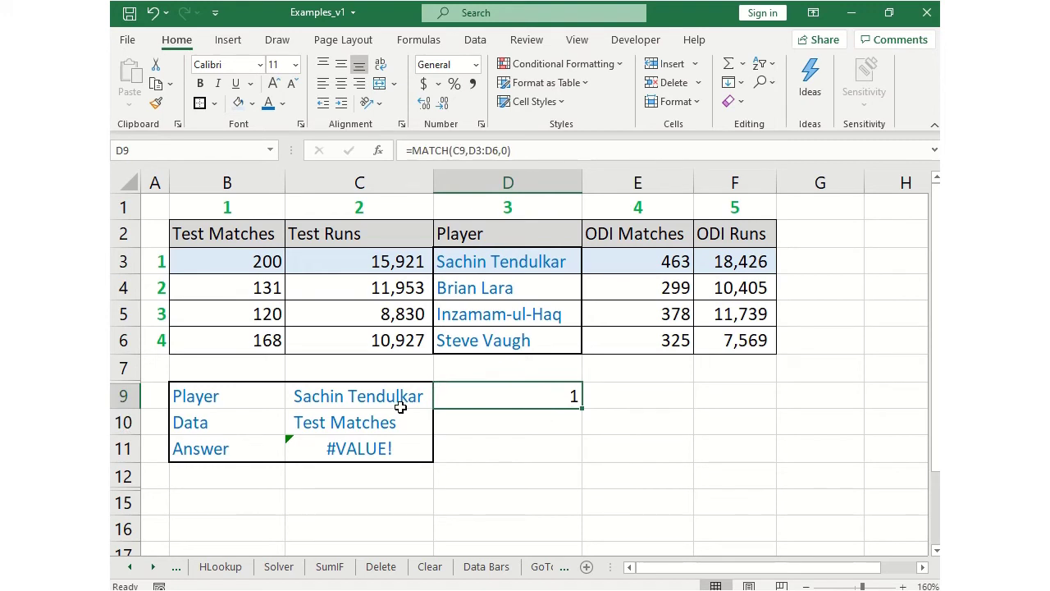
left_click(346, 402)
left_click(539, 395)
- Enter =MATCH(C10,B2:F2,0) in D10, returning 1 for the Test Matches heading
left_click(470, 425)
type("=")
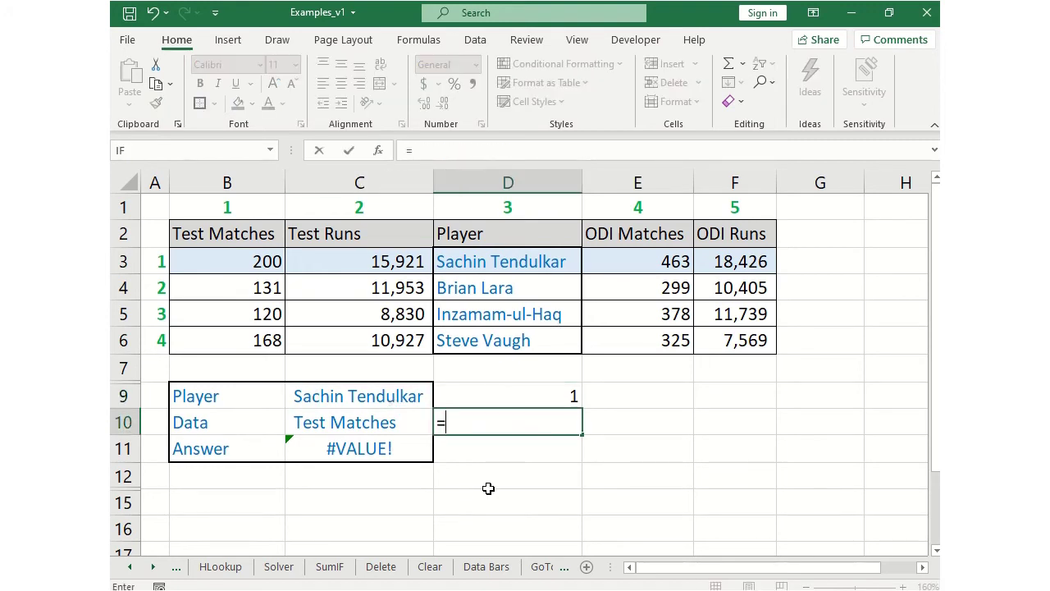
type("match(")
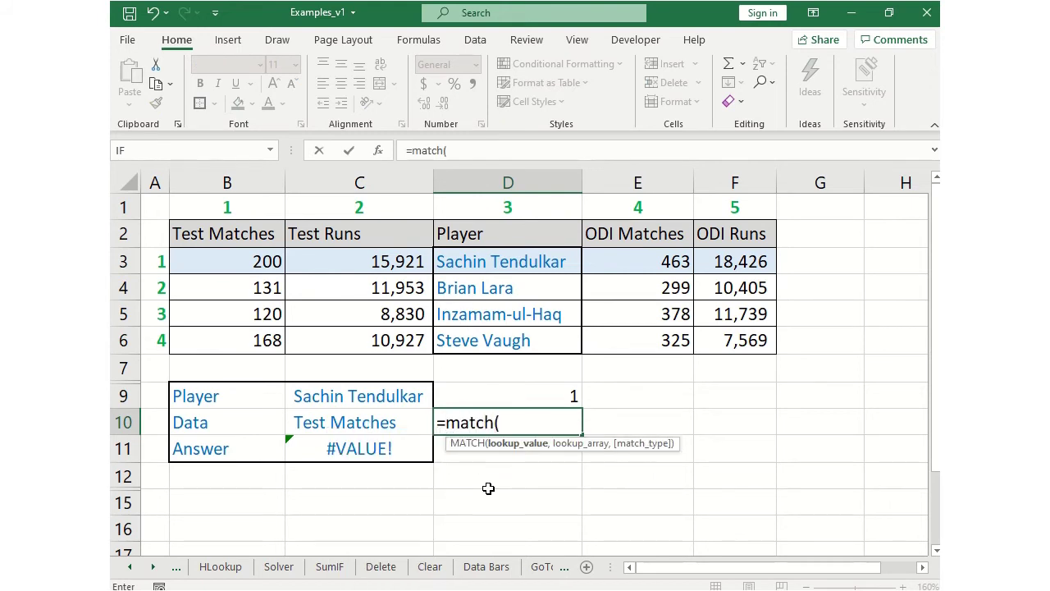
left_click(384, 423)
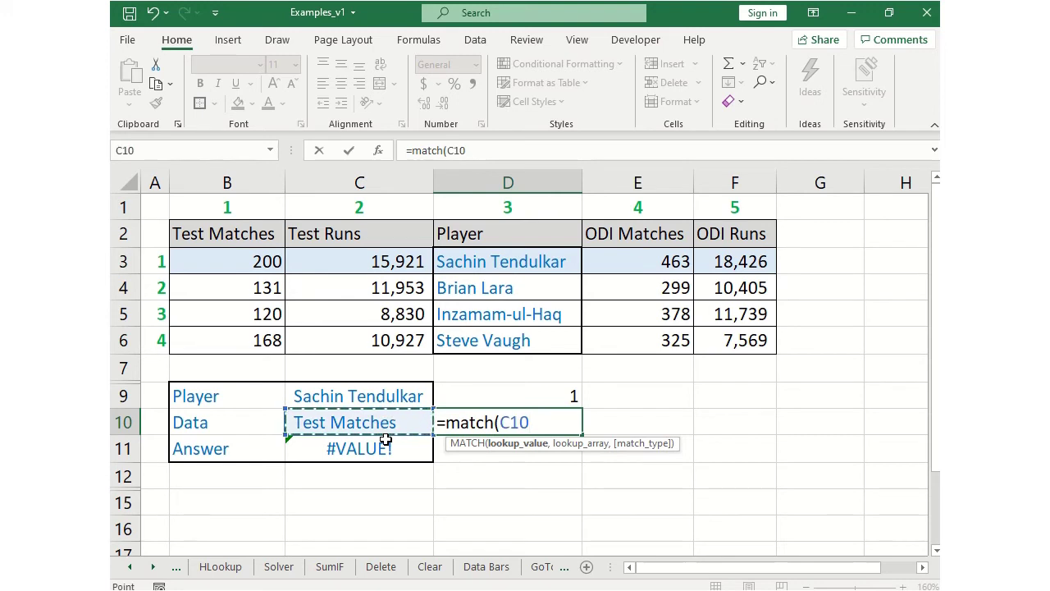
type(",")
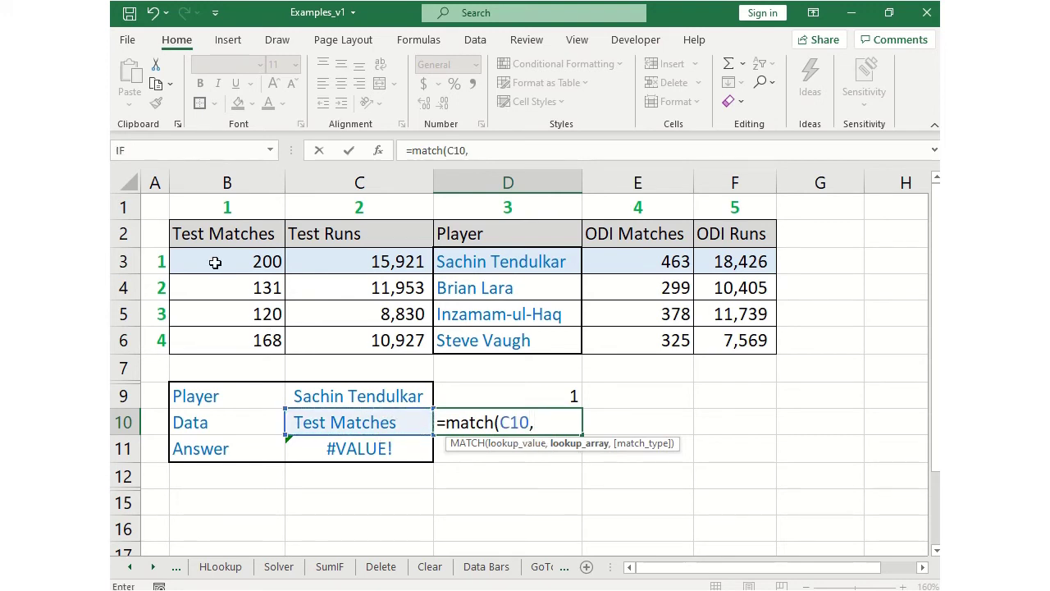
left_click_drag(222, 233, 780, 240)
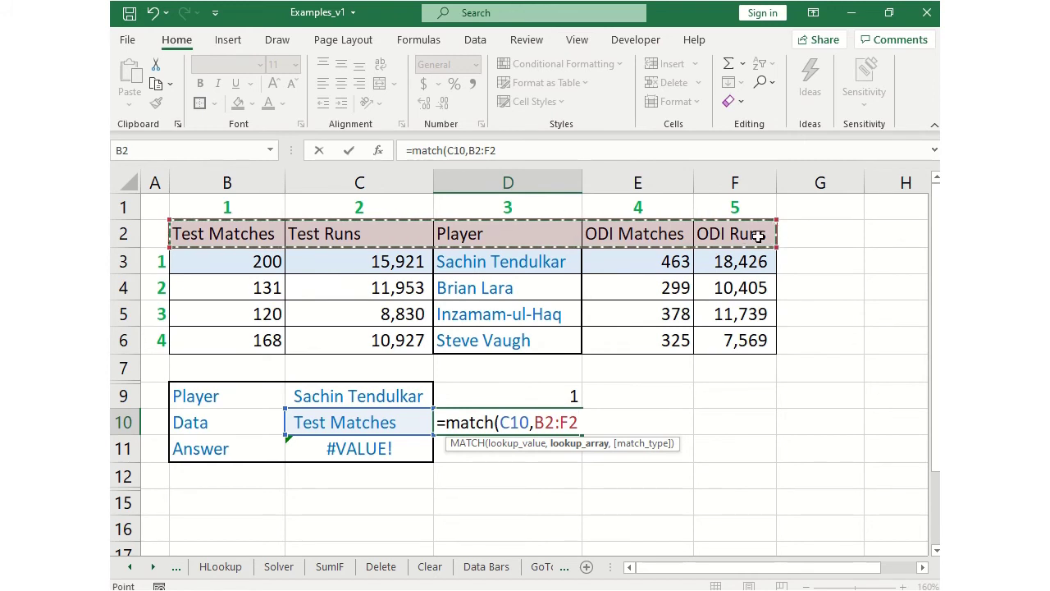
type(",0")
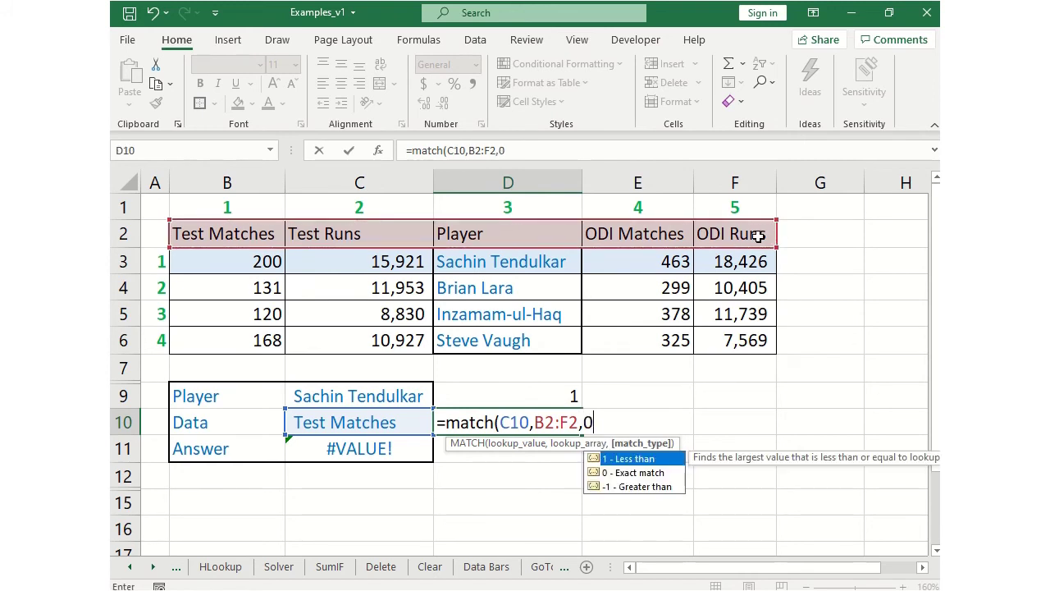
type(")")
key("Return")
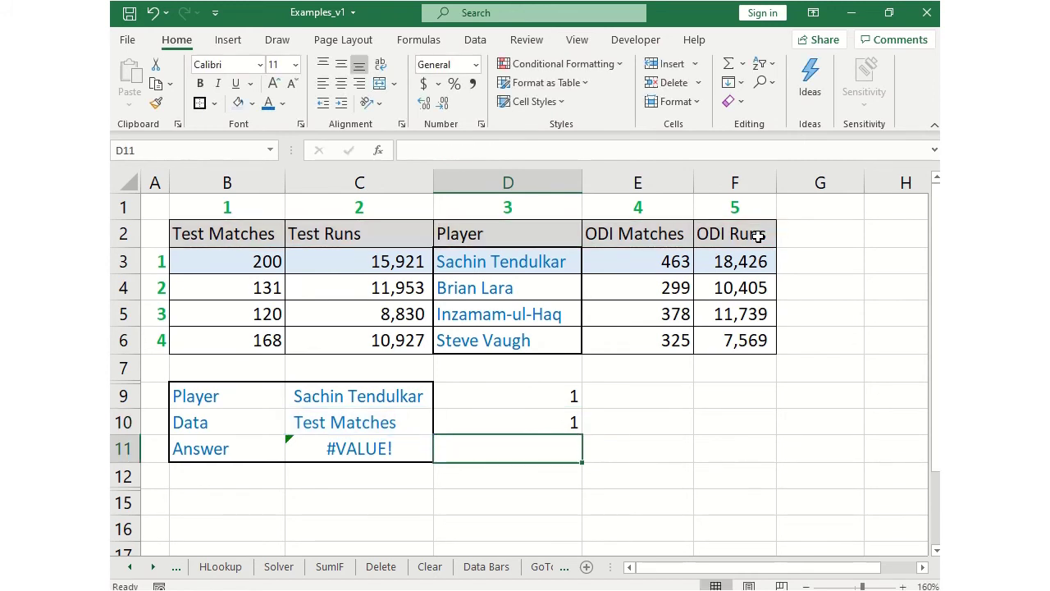
left_click(337, 423)
left_click(503, 427)
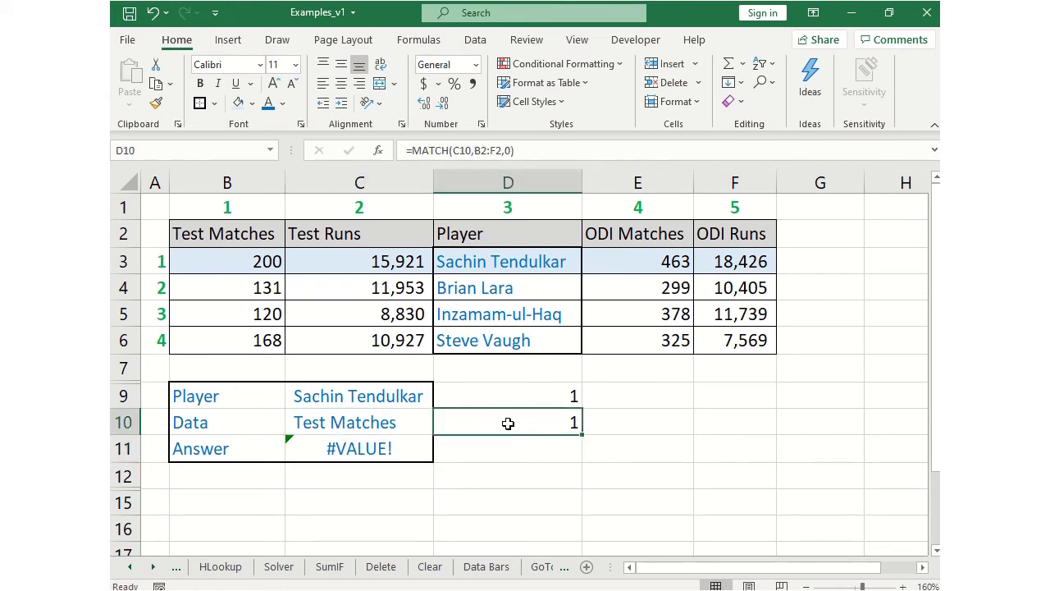
- Edit C11 to =INDEX(B3:F6,D9,D10), replacing C9 and C10, so it returns 200
left_click(394, 446)
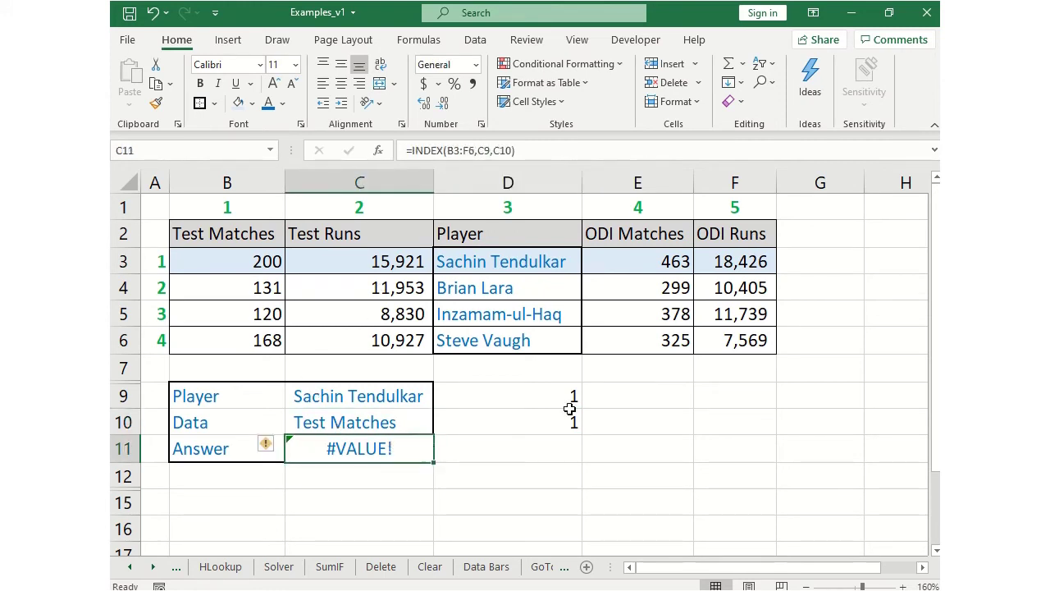
left_click_drag(568, 398, 566, 422)
double_click(387, 446)
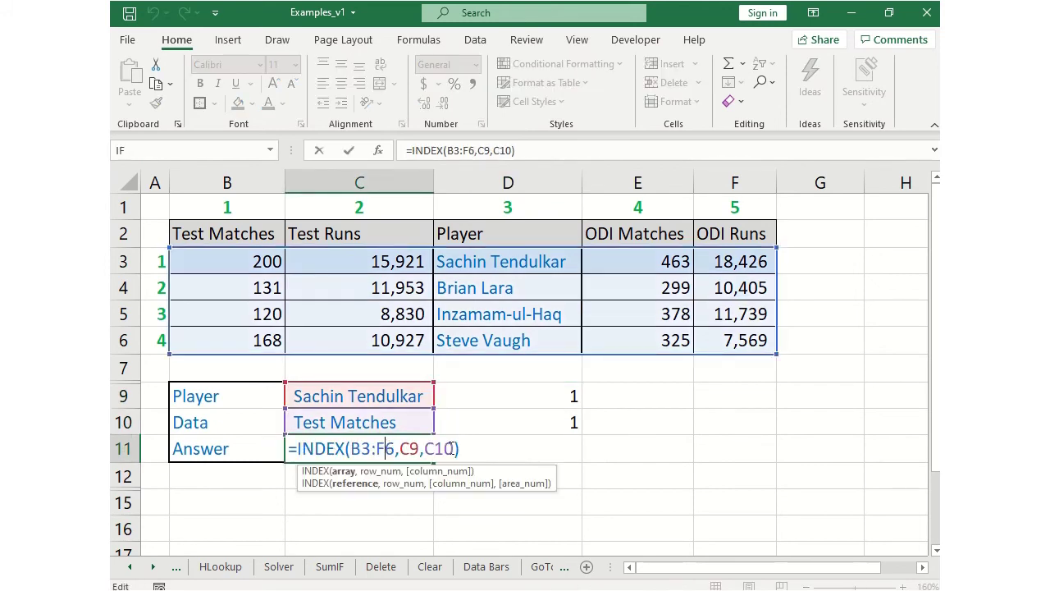
left_click(417, 447)
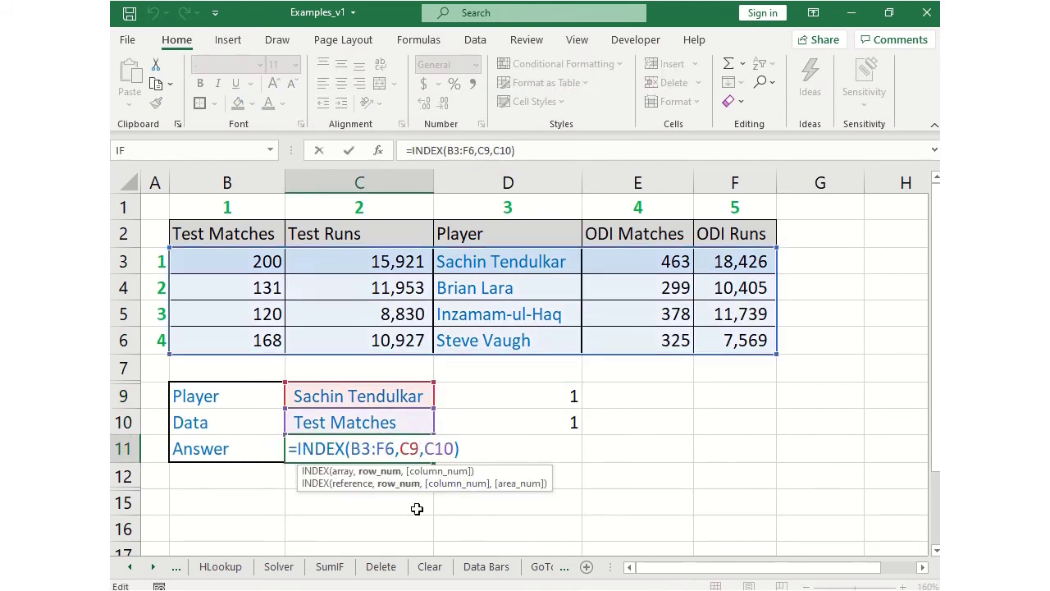
key("BackSpace")
key("BackSpace")
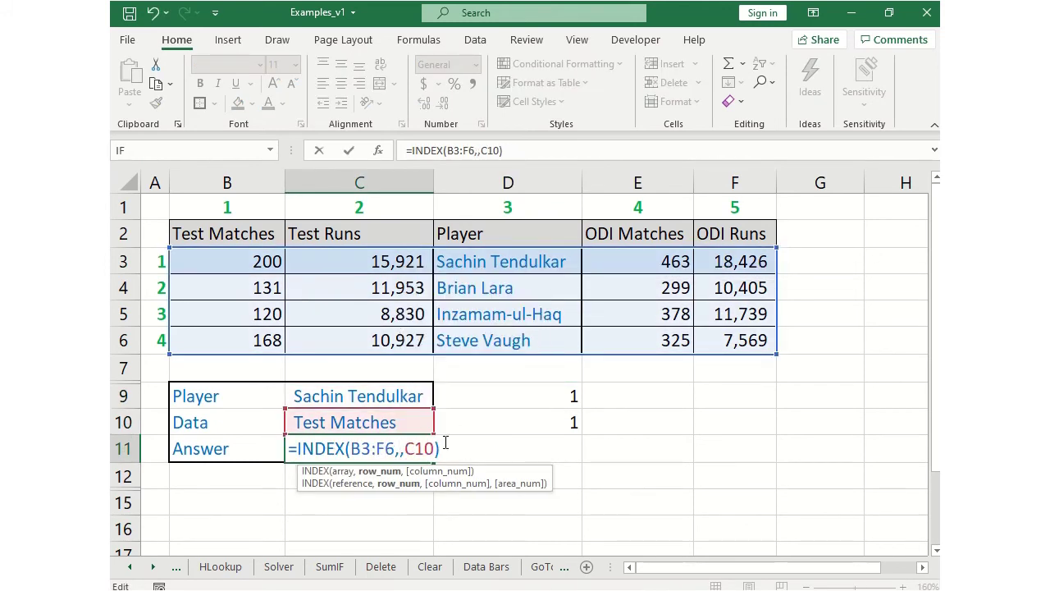
left_click(525, 400)
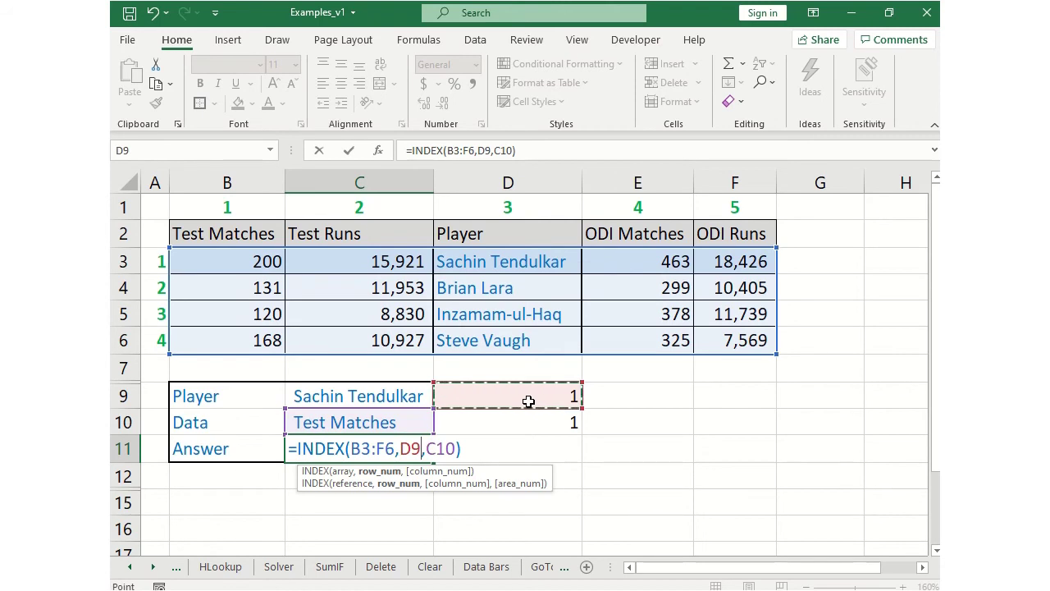
left_click(455, 447)
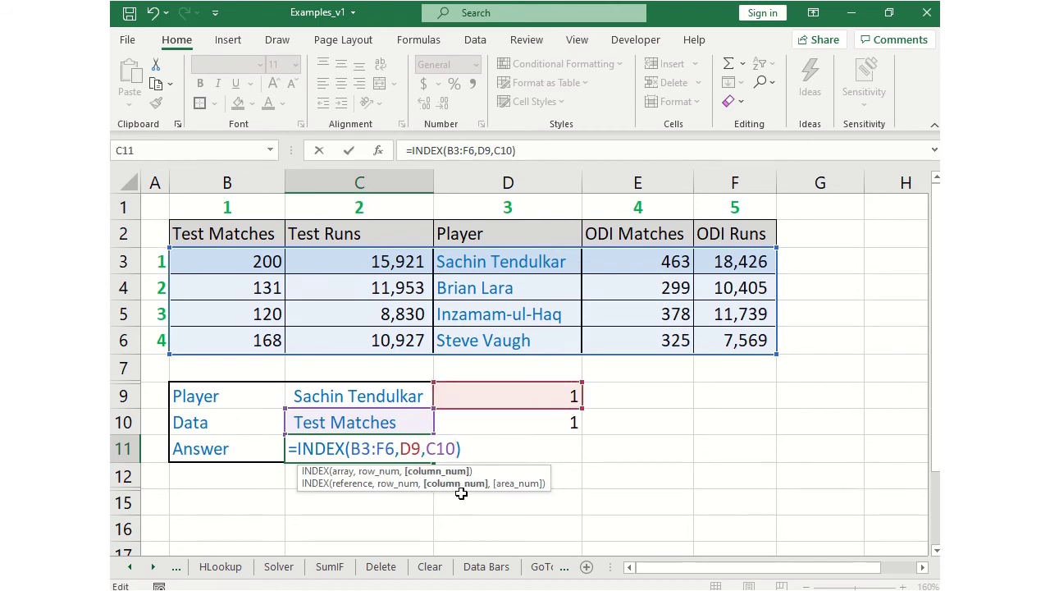
key("BackSpace")
key("BackSpace")
key("BackSpace")
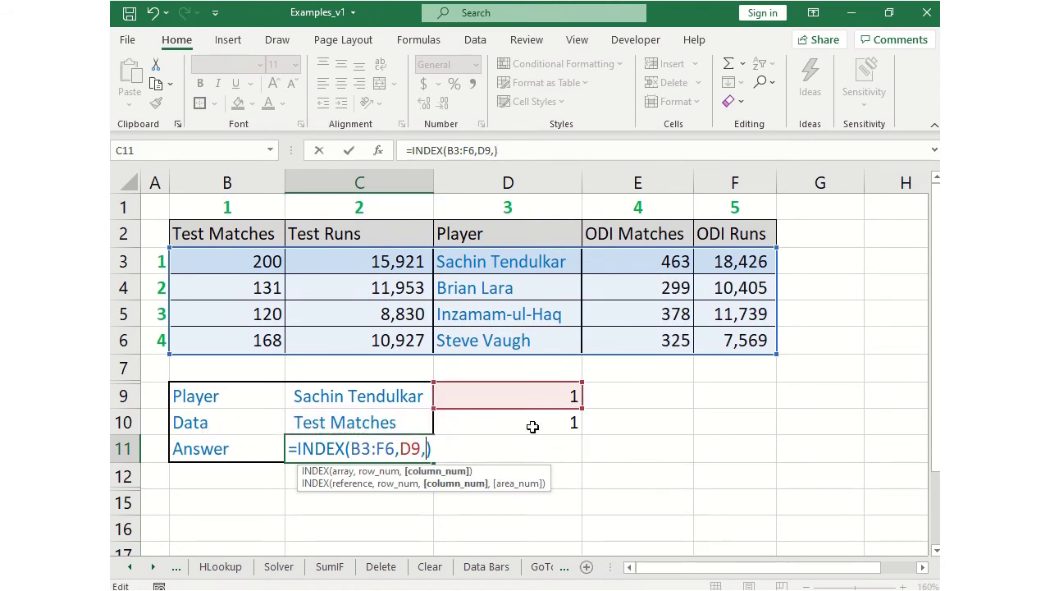
left_click(532, 427)
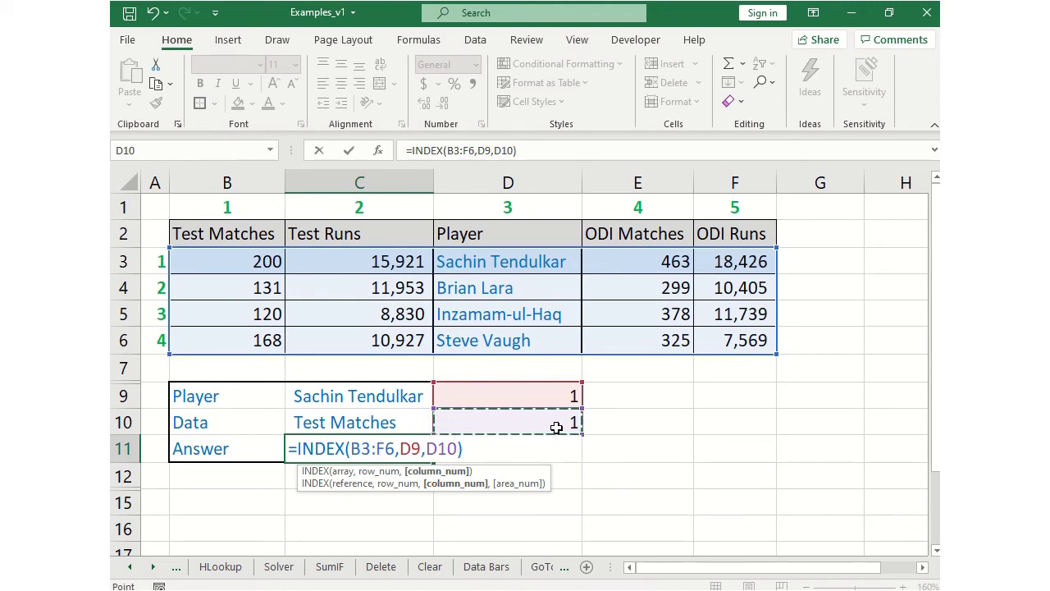
key("Return")
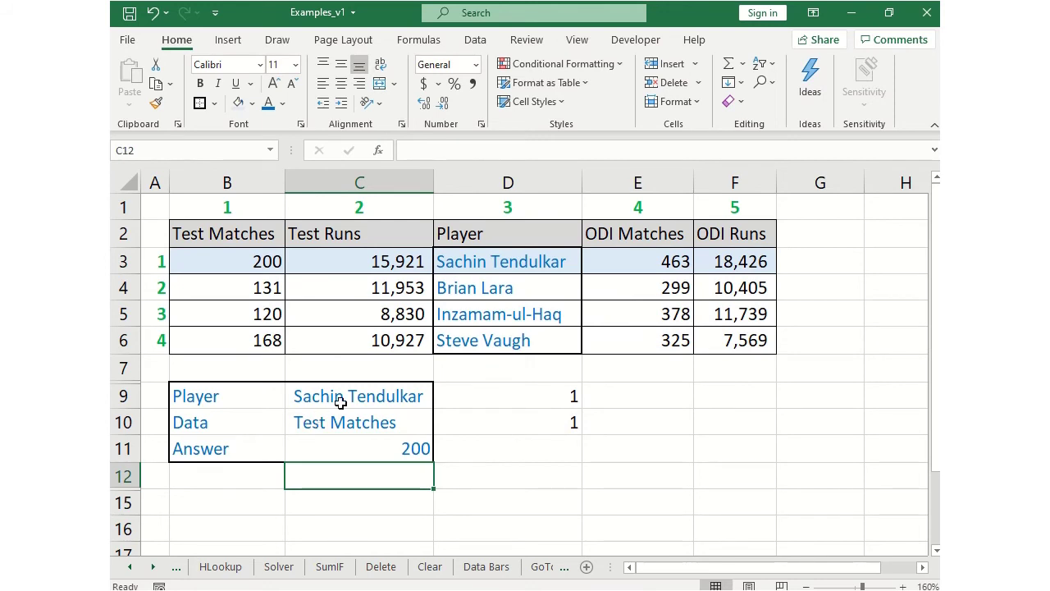
left_click(339, 402)
- Paste the fourth player's name from D6 into C9 as a value, making D9 4 and the Answer 168
left_click(470, 337)
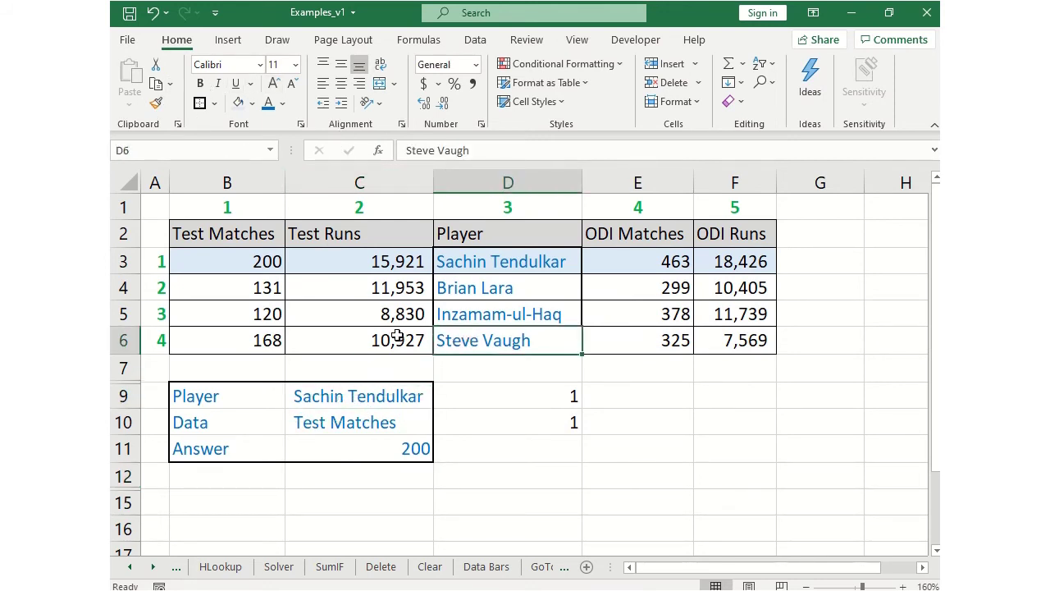
key("ctrl+c")
left_click(341, 389)
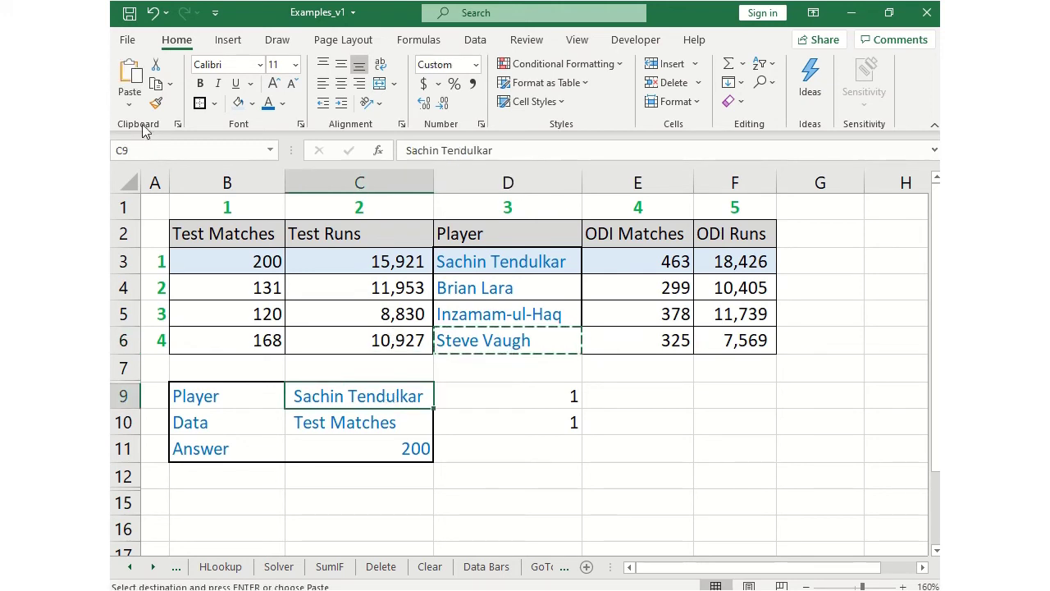
left_click(130, 96)
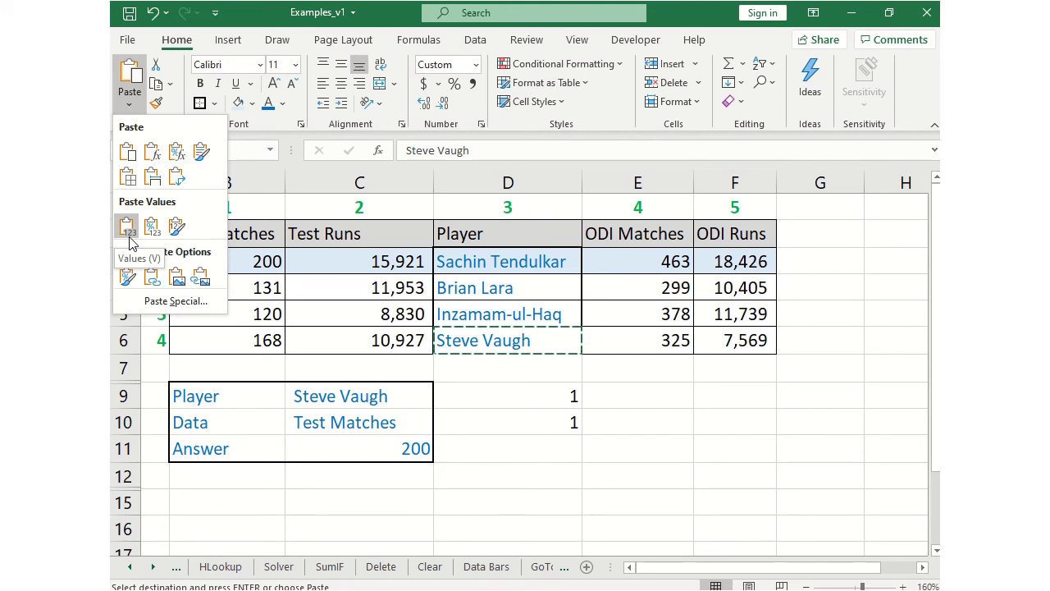
left_click(128, 238)
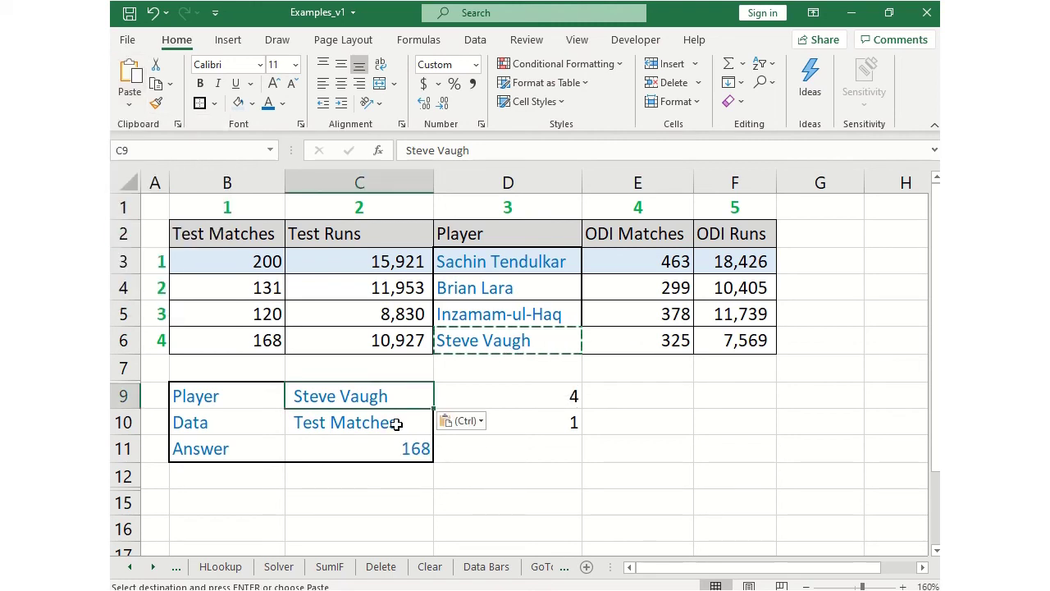
key("Escape")
left_click(543, 398)
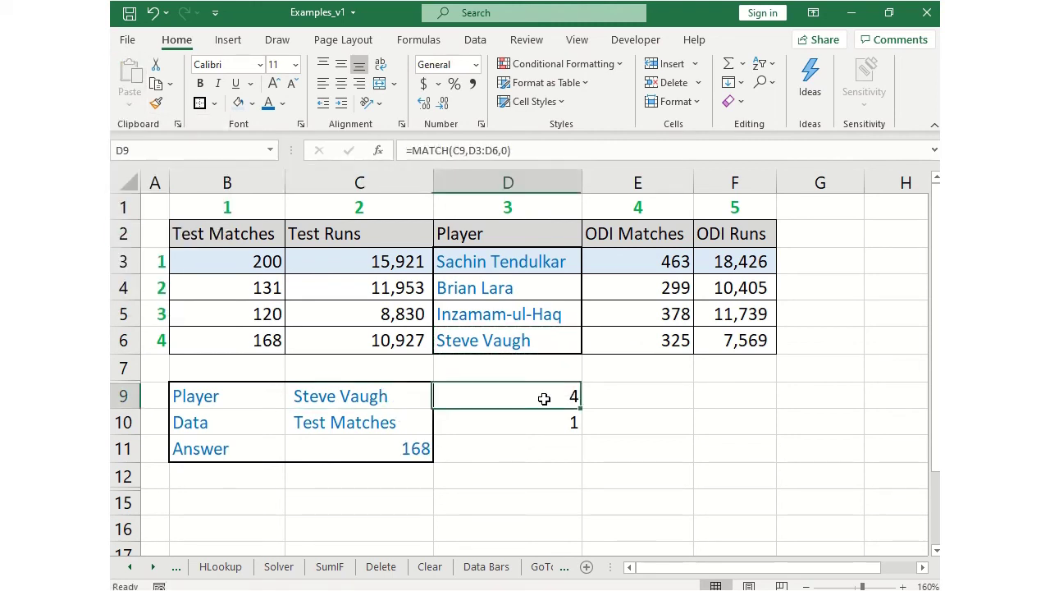
double_click(504, 395)
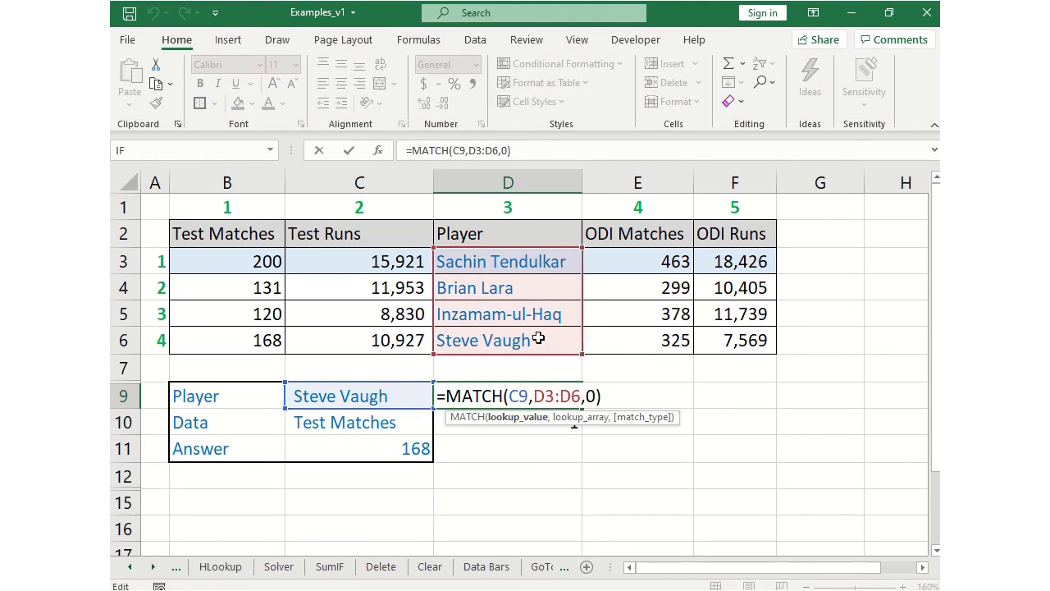
key("ctrl+Return")
left_click(394, 445)
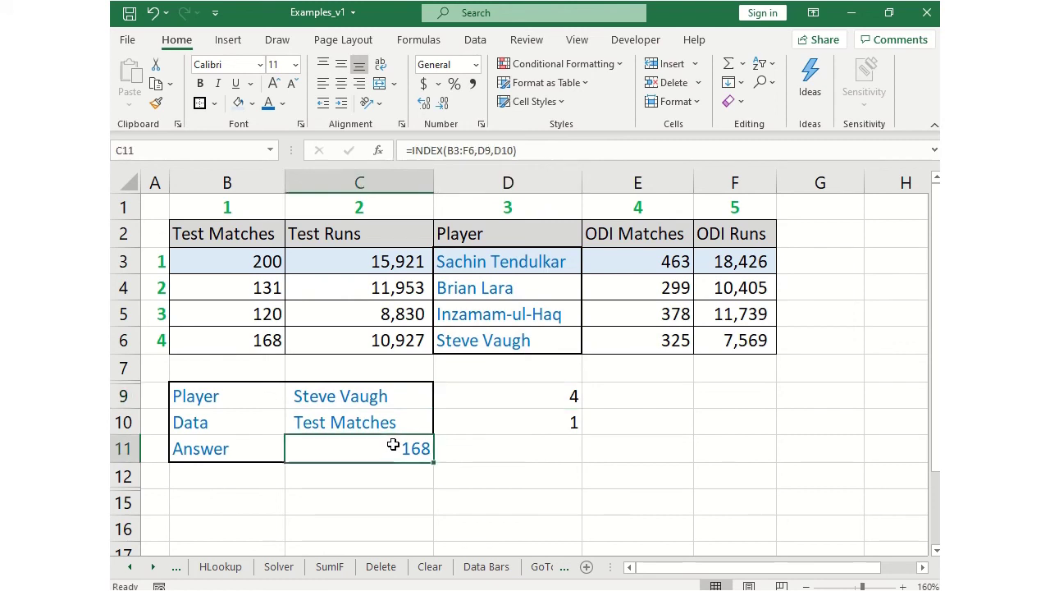
double_click(419, 447)
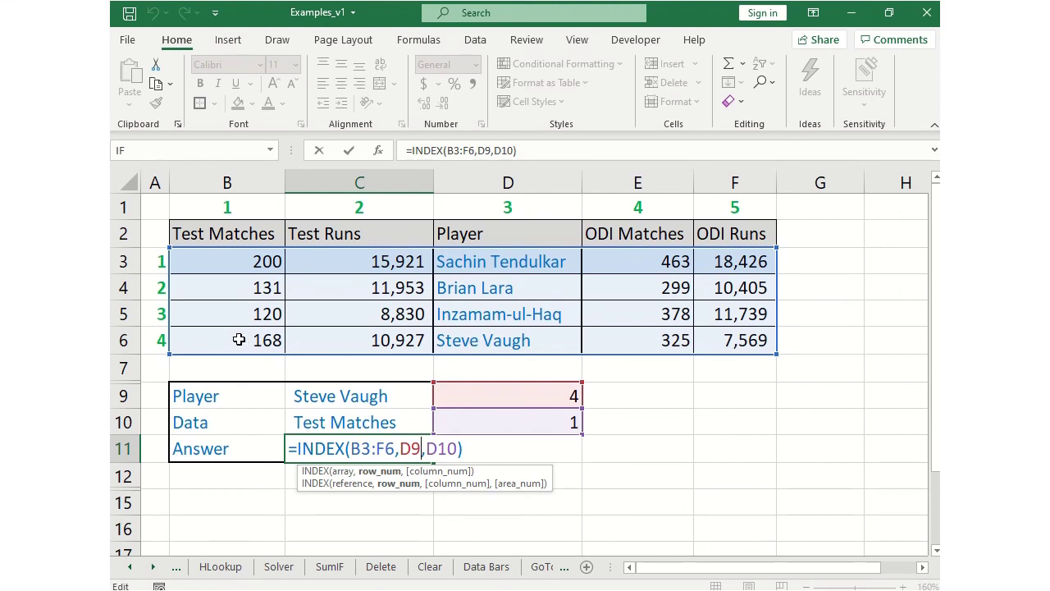
key("ctrl+Return")
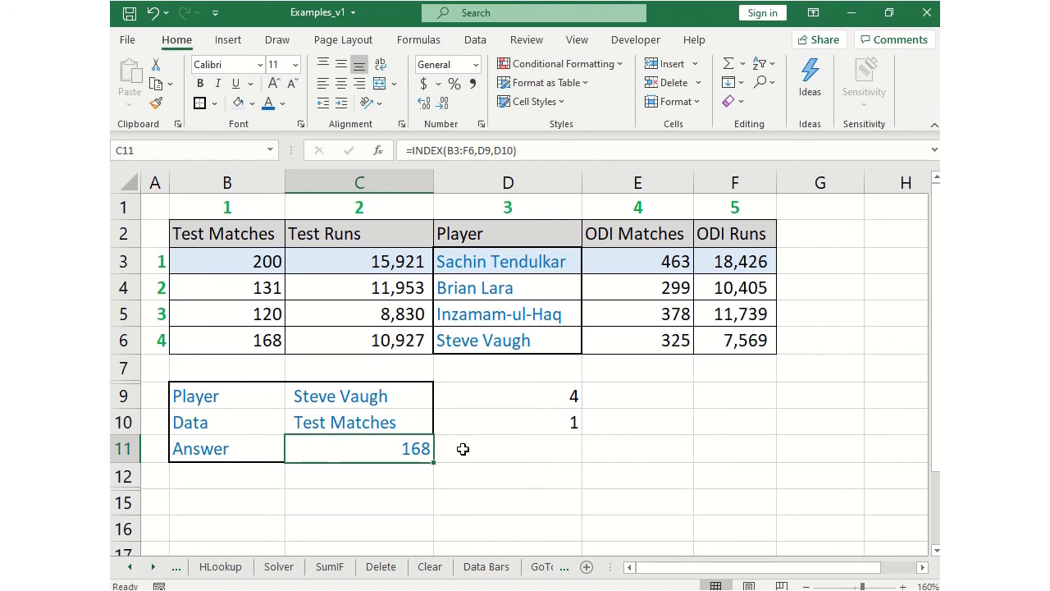
left_click_drag(549, 265, 697, 343)
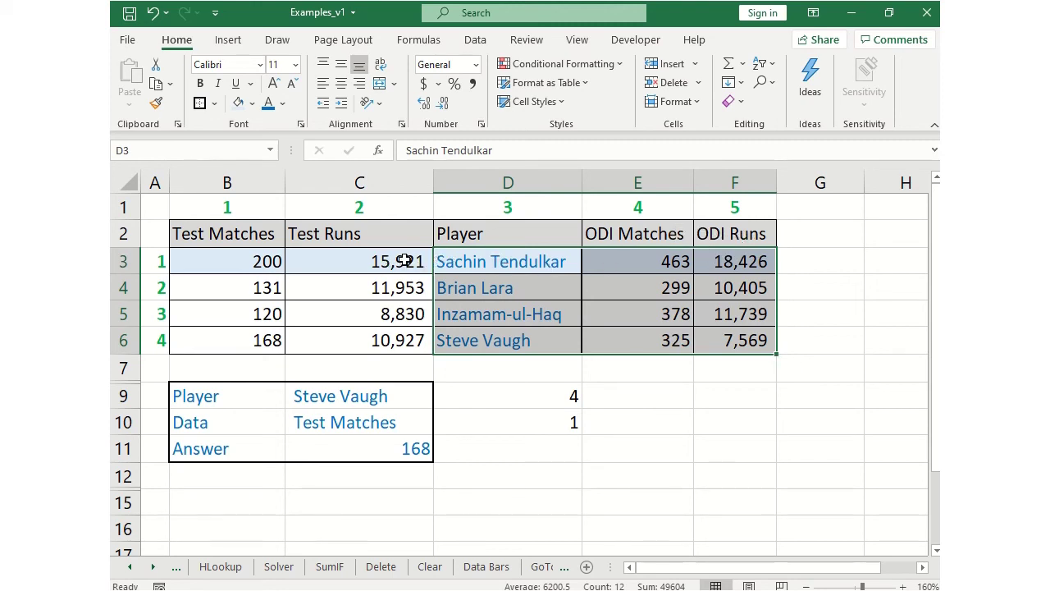
key("ctrl+q")
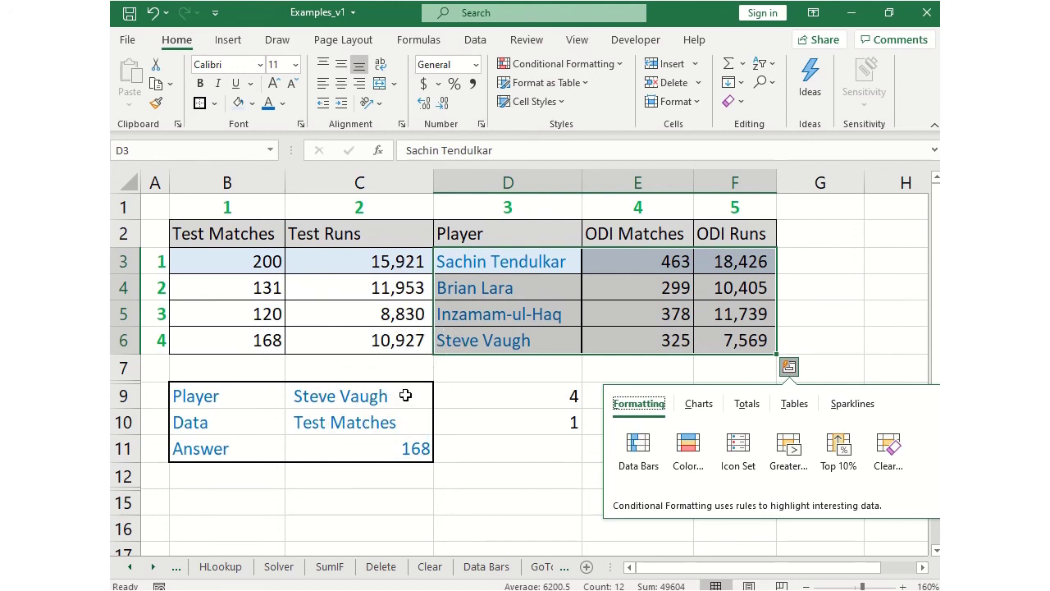
left_click(482, 313)
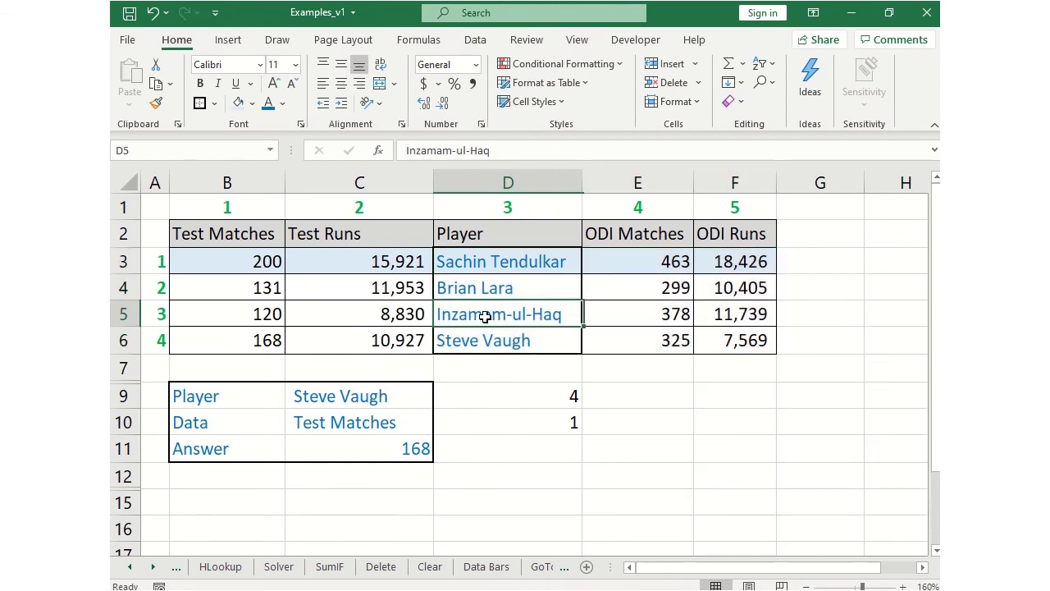